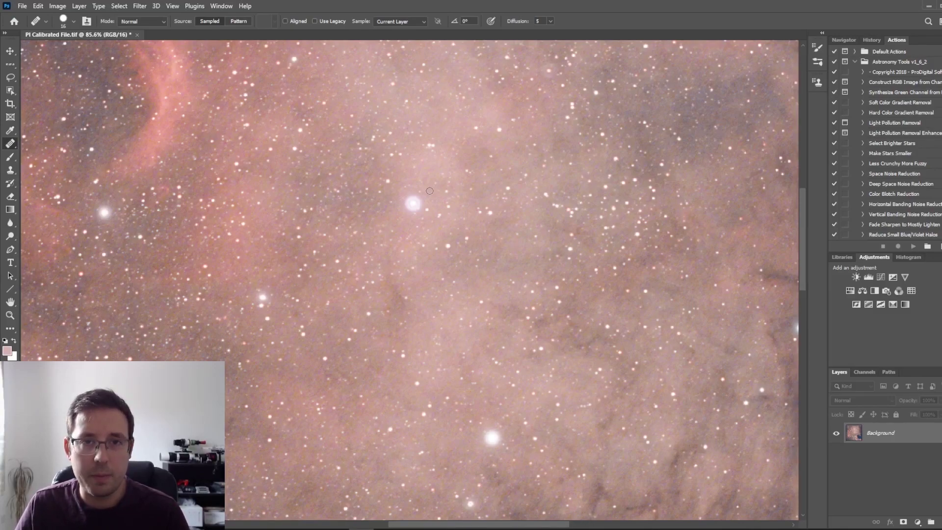
# Zoom out to 33% to view the whole nebula, then back in to 111% on the bright star.
pyautogui.scroll(-2, 380, 194)
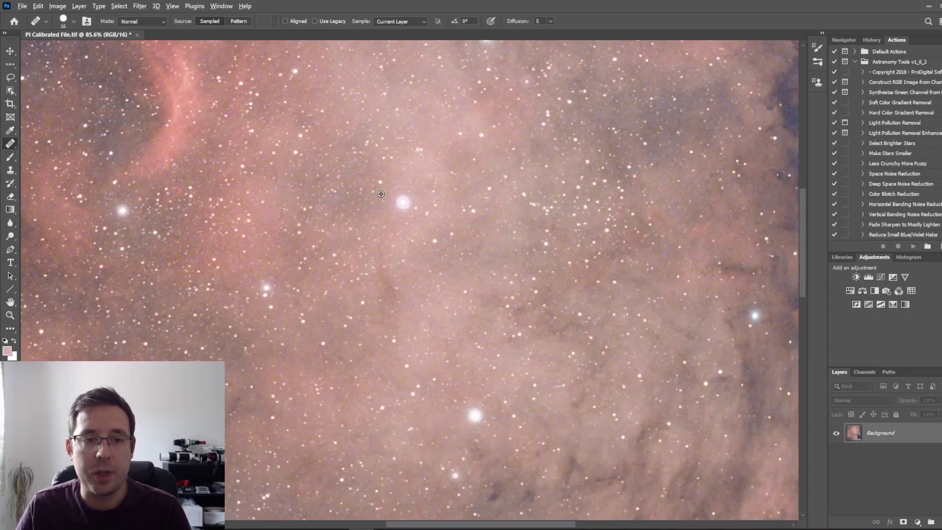
pyautogui.scroll(-5, 381, 194)
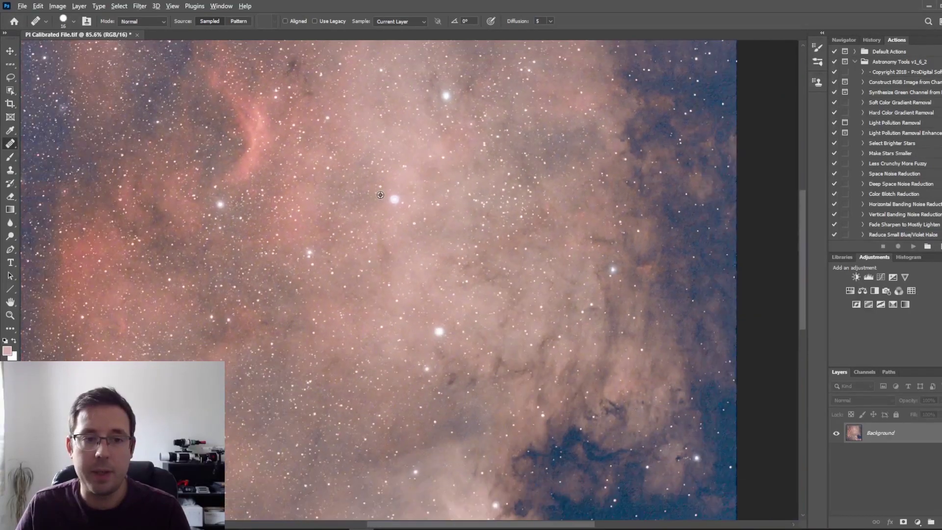
pyautogui.scroll(-6, 380, 195)
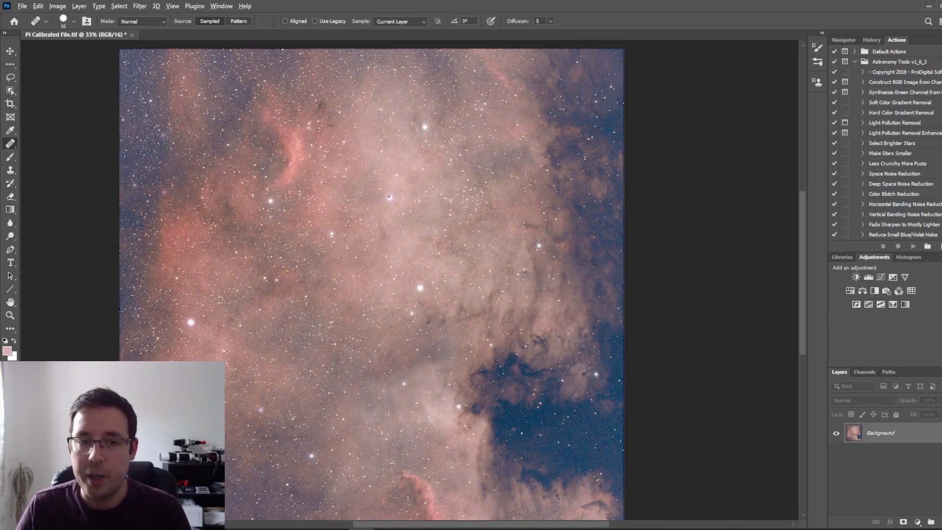
pyautogui.scroll(5, 389, 196)
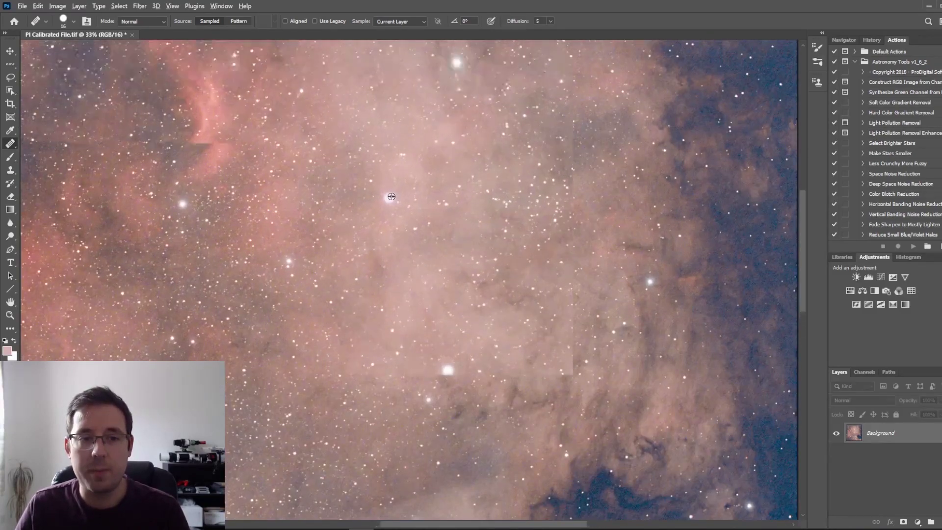
pyautogui.scroll(4, 388, 196)
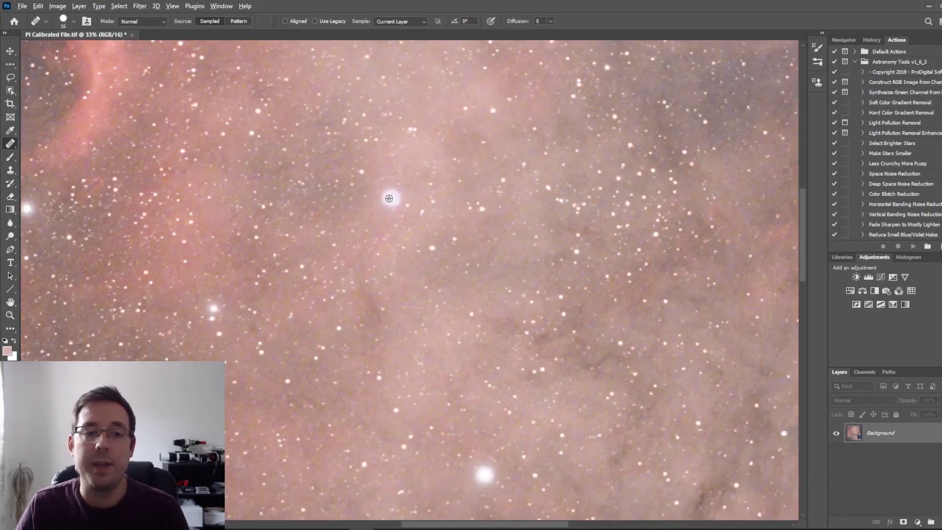
pyautogui.scroll(1, 448, 223)
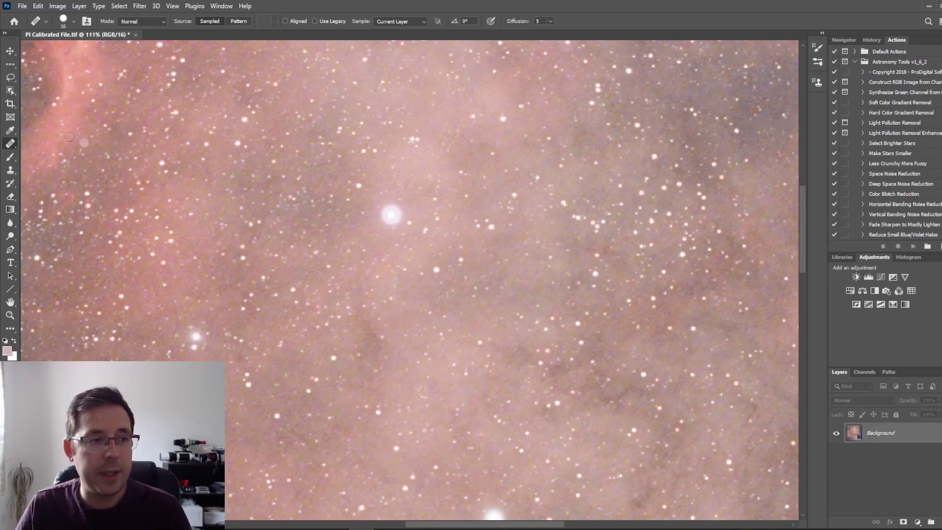
# Switch to the Healing Brush Tool and lower the brush hardness for a softer edge.
pyautogui.rightClick(10, 145)
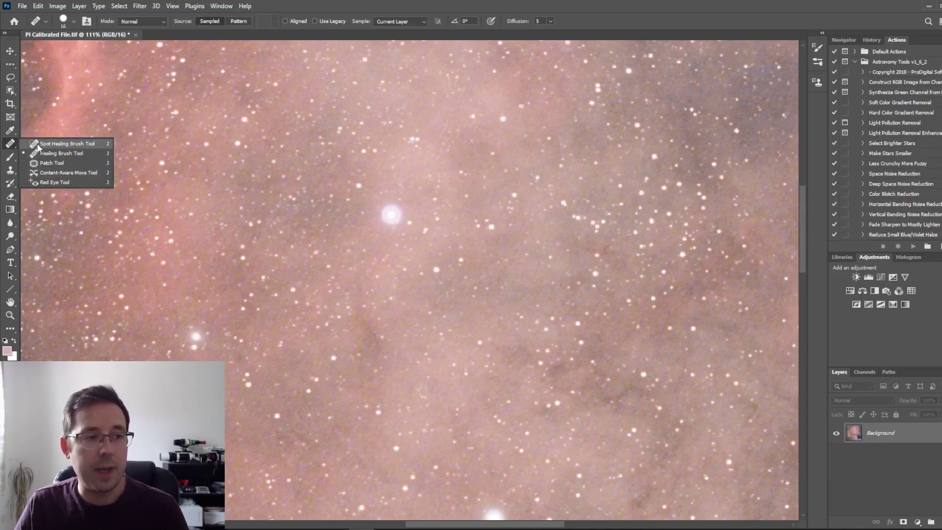
pyautogui.click(10, 144)
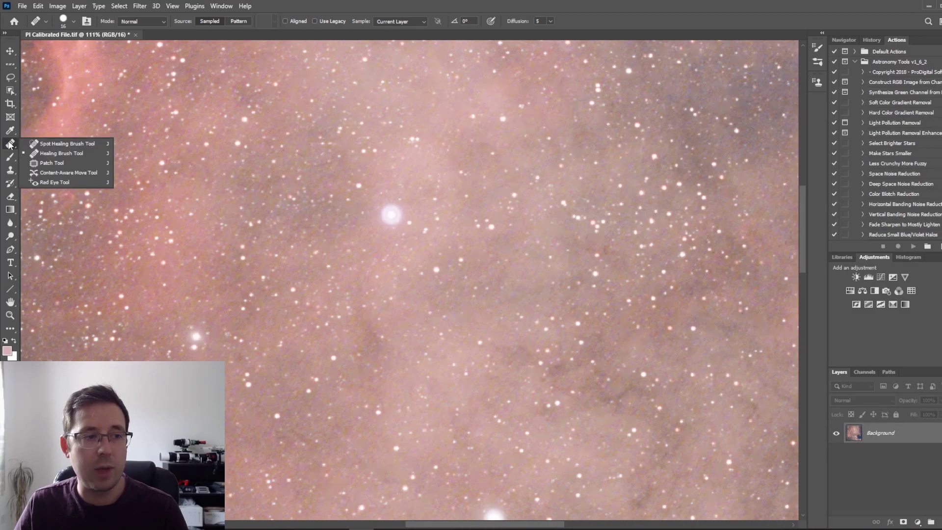
pyautogui.click(36, 154)
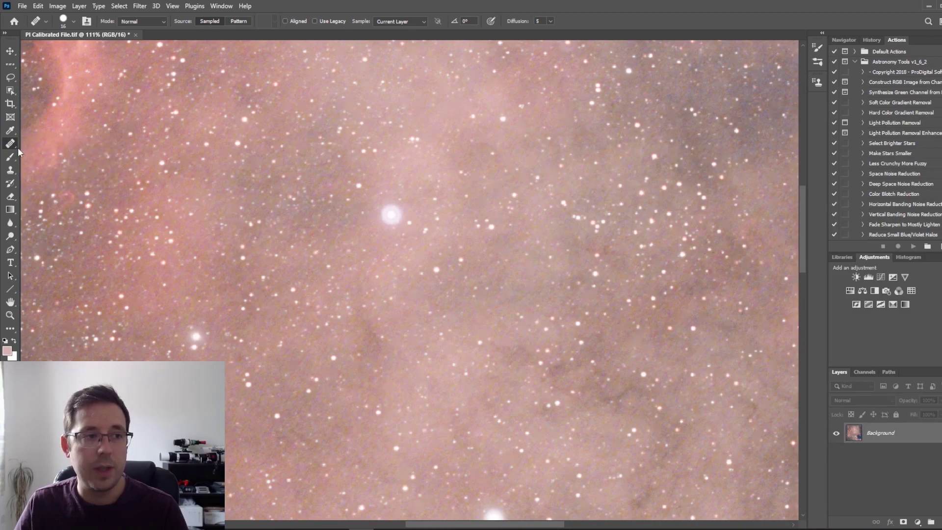
pyautogui.hotkey('shift', '[')
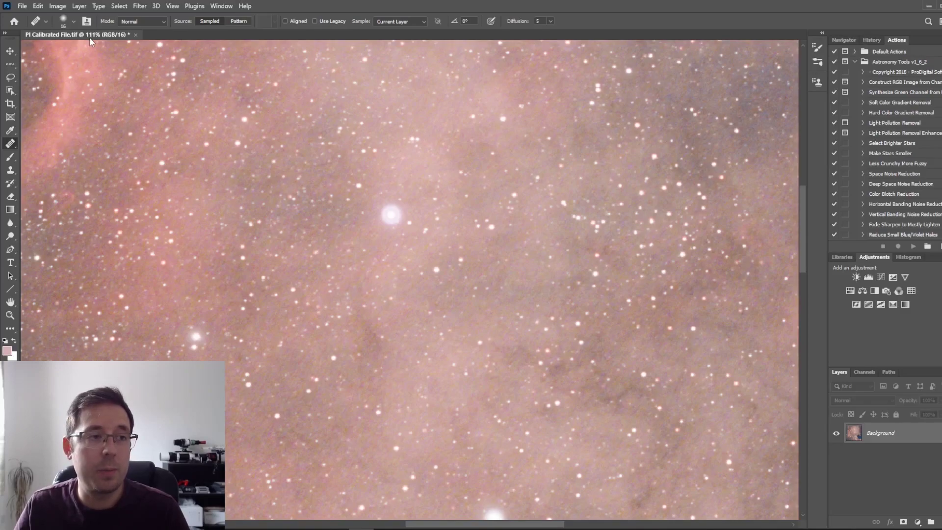
# Confirm the healing brush is 16 px with 0% hardness in the brush picker.
pyautogui.click(73, 21)
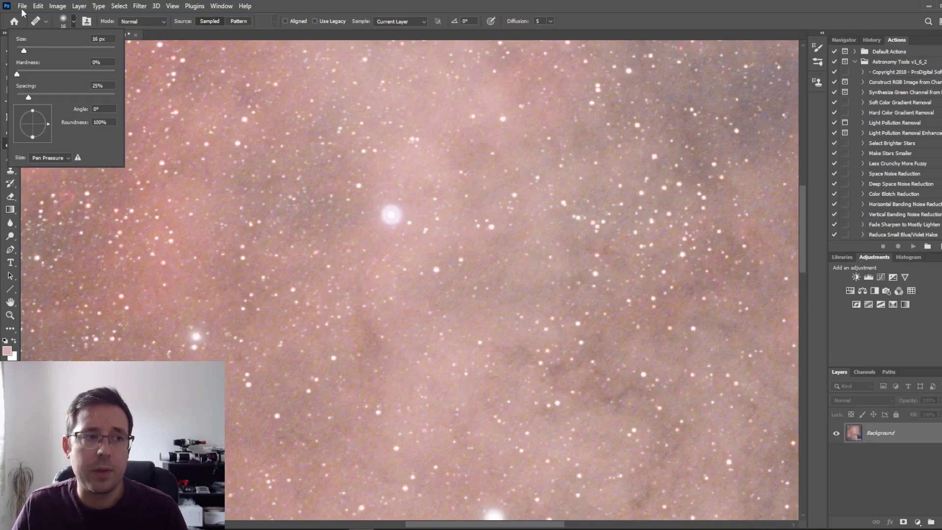
pyautogui.press('Escape')
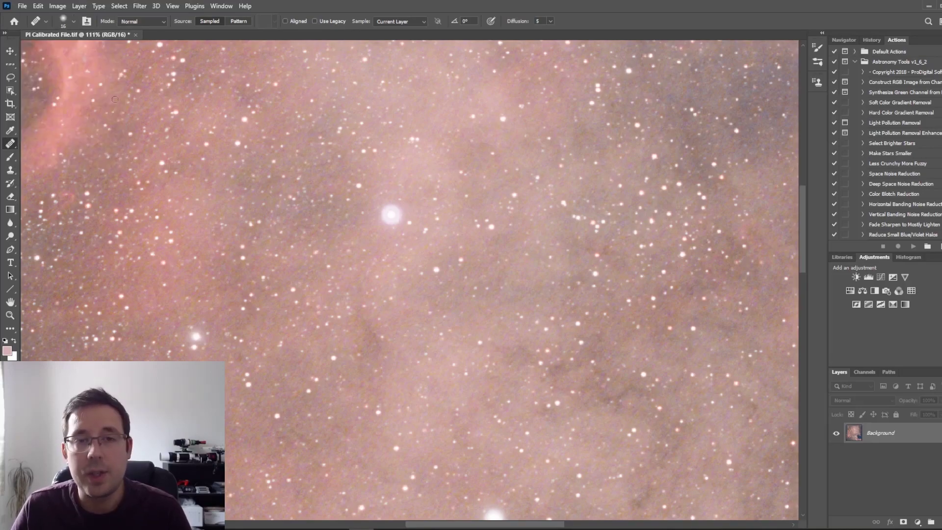
pyautogui.click(398, 211)
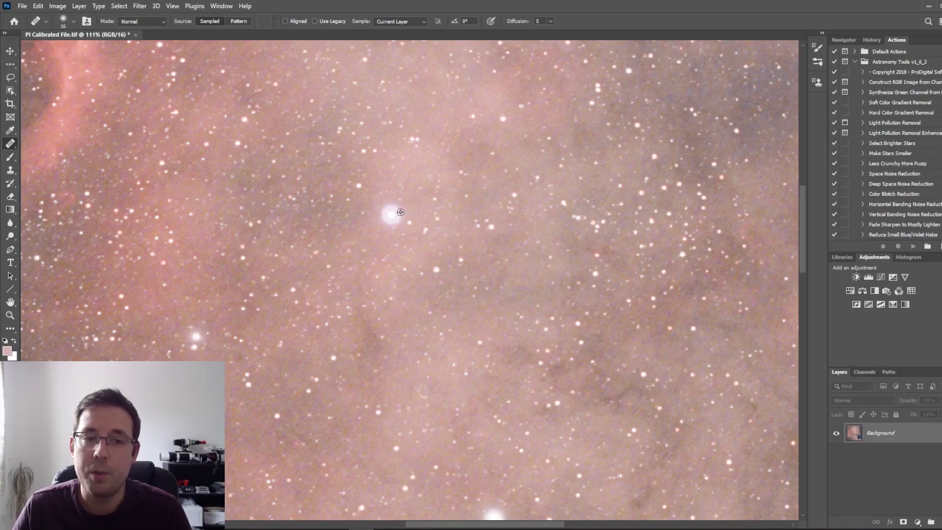
pyautogui.click(400, 212)
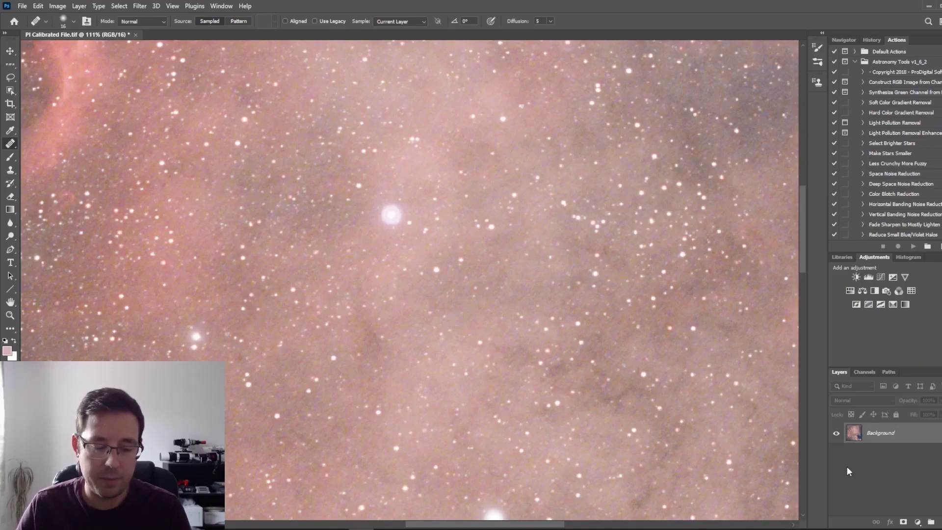
# Duplicate the Background into a new Layer 1 with Ctrl+J.
pyautogui.hotkey('ctrl', 'j')
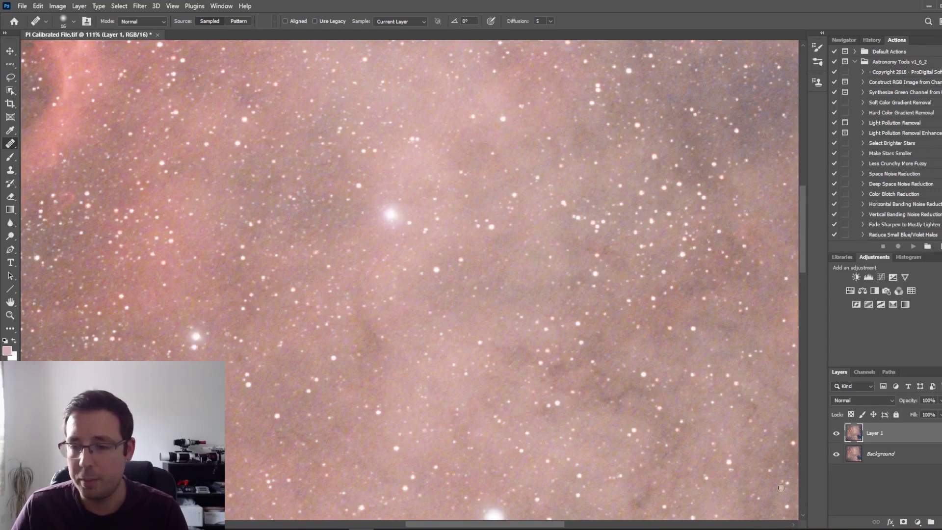
pyautogui.click(836, 433)
pyautogui.click(836, 433)
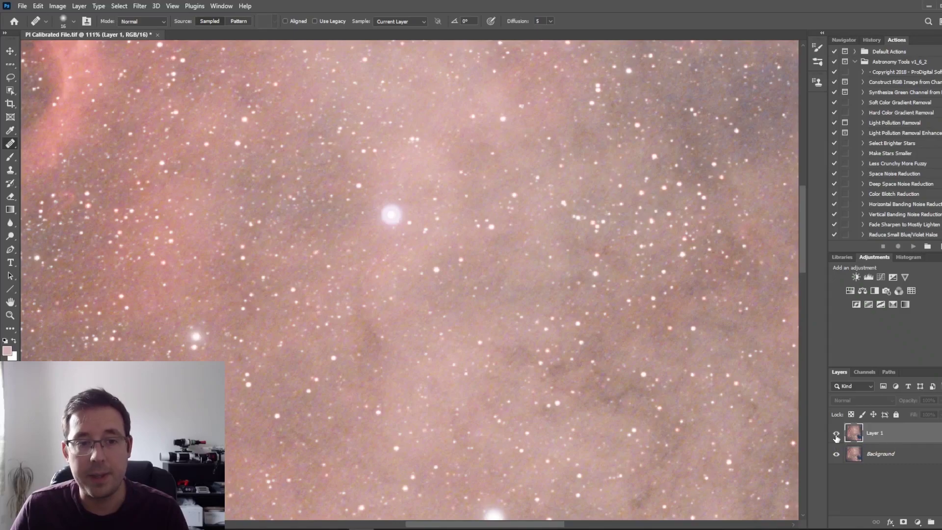
pyautogui.click(837, 434)
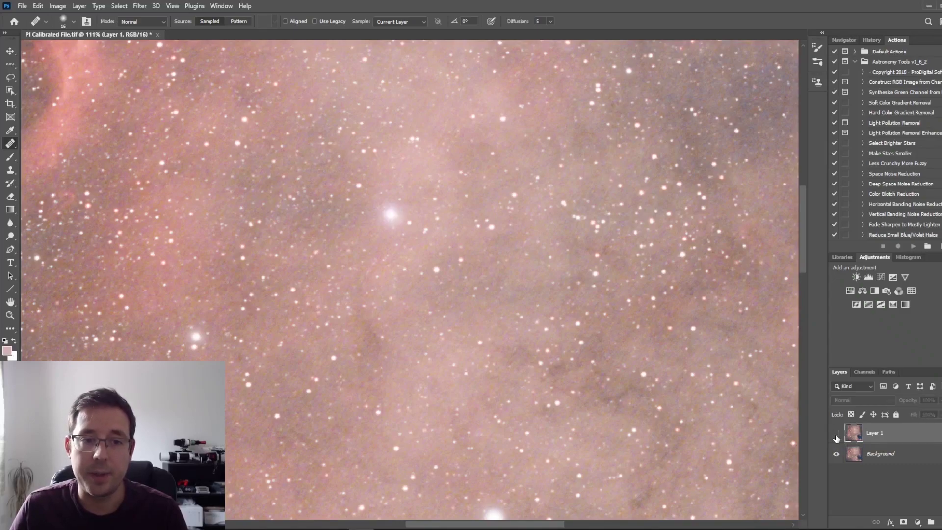
pyautogui.click(836, 434)
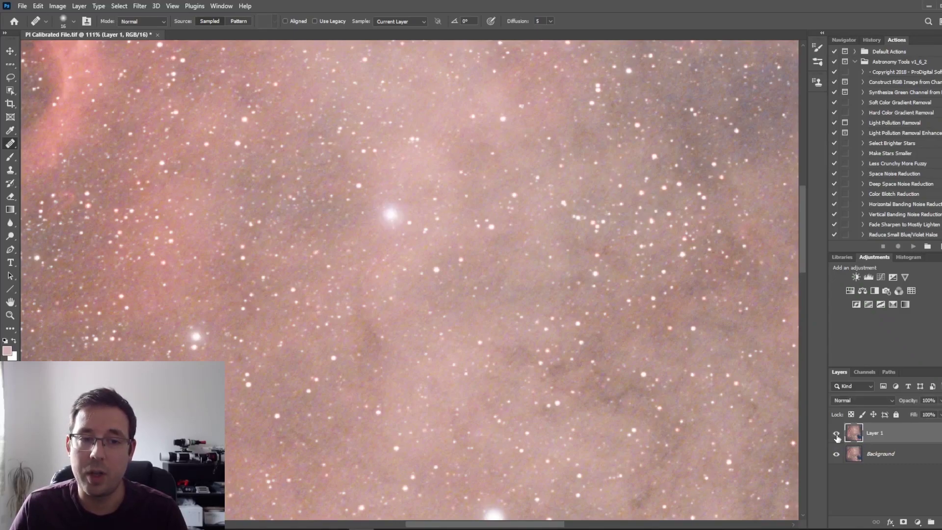
pyautogui.click(836, 435)
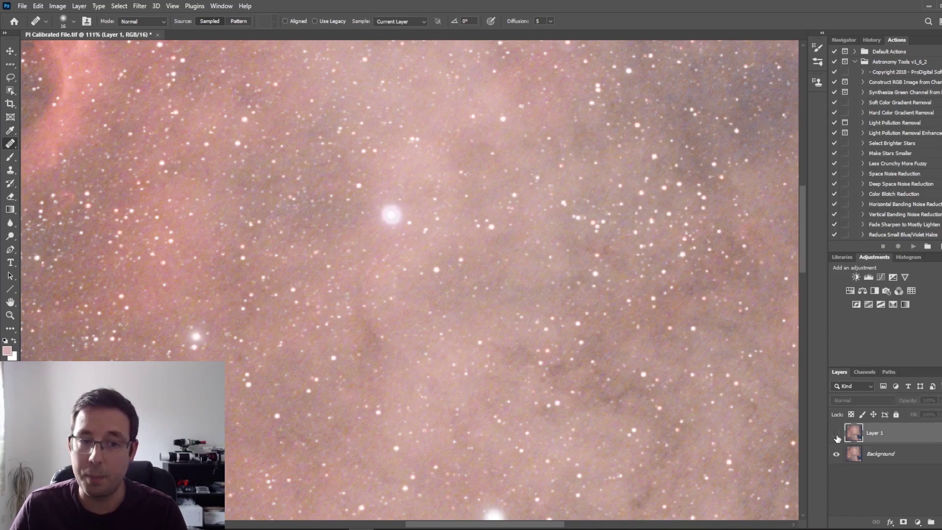
pyautogui.click(836, 434)
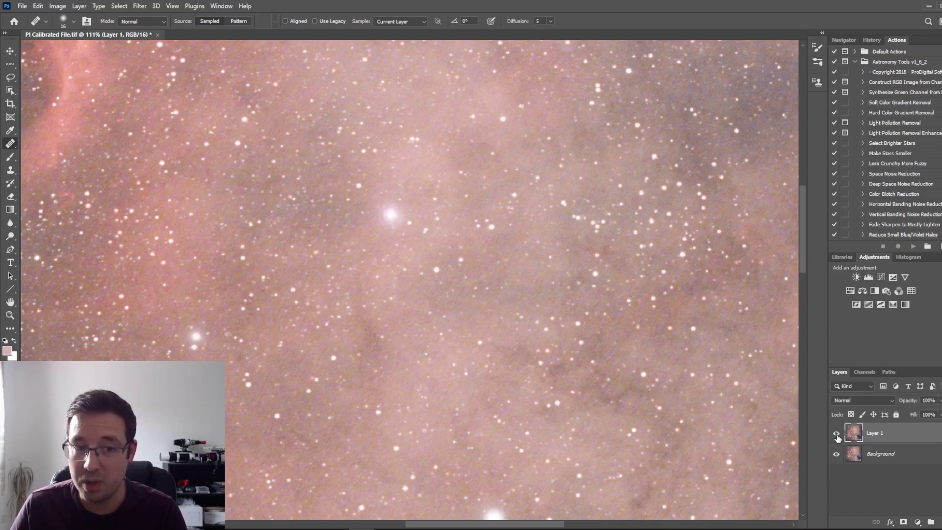
pyautogui.click(836, 434)
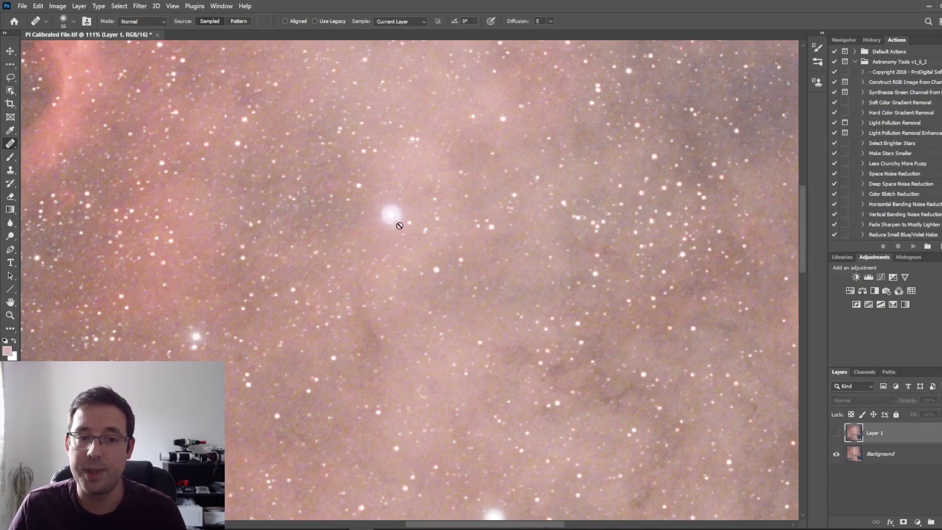
pyautogui.click(836, 434)
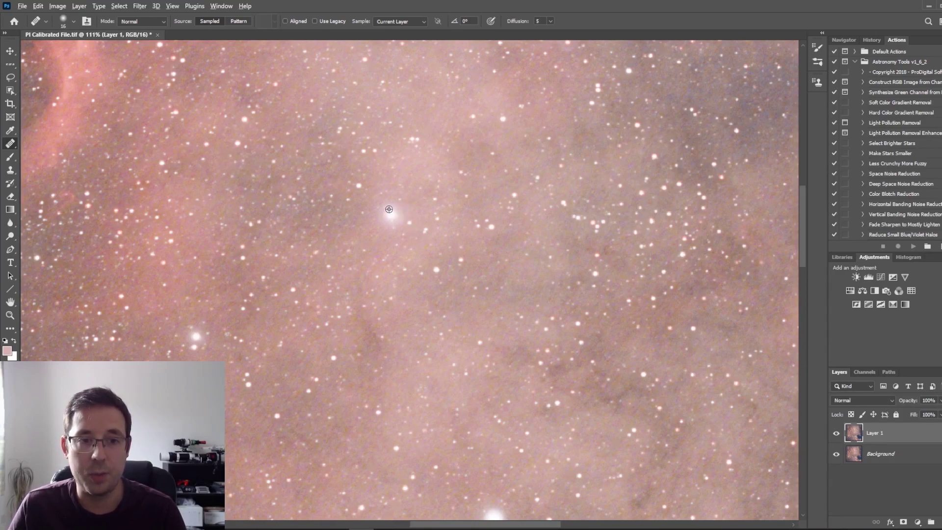
pyautogui.scroll(5, 395, 214)
pyautogui.hscroll(-2, 393, 212)
pyautogui.scroll(-3, 389, 210)
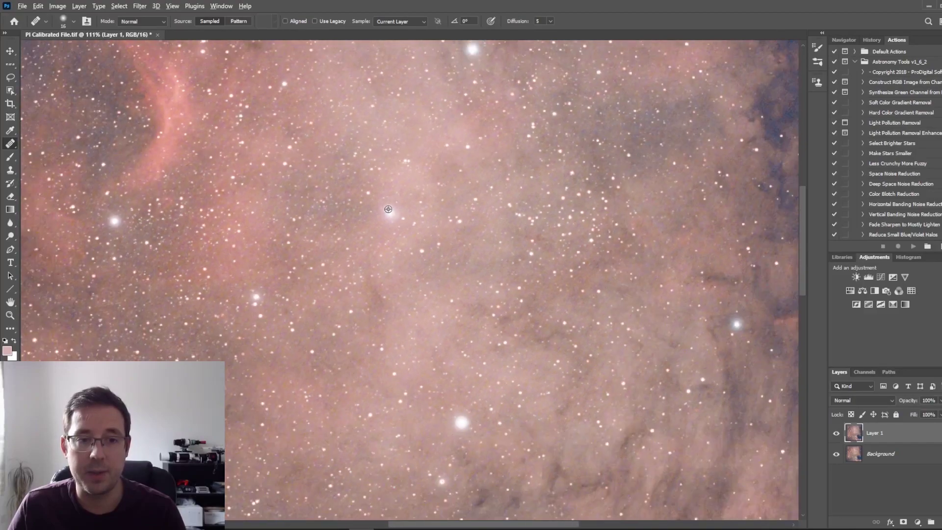
pyautogui.scroll(-5, 431, 209)
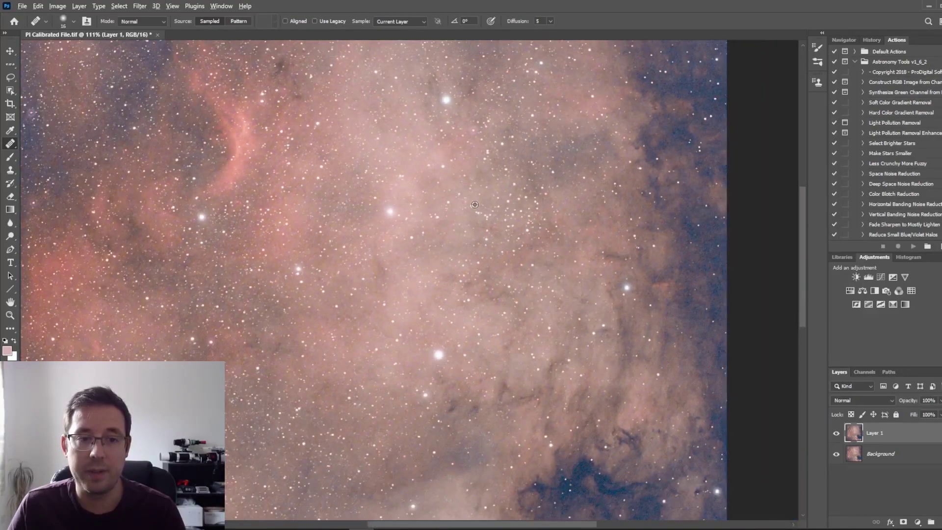
pyautogui.scroll(-1, 428, 186)
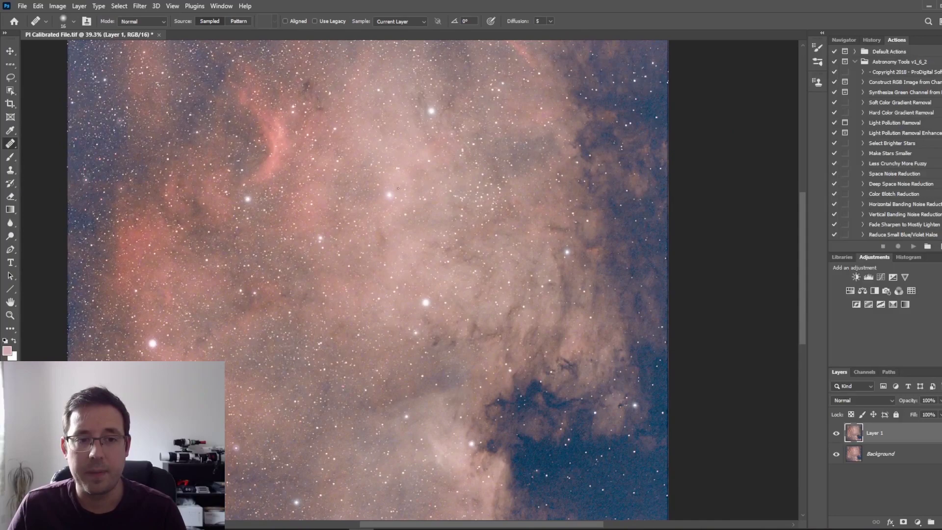
pyautogui.click(835, 434)
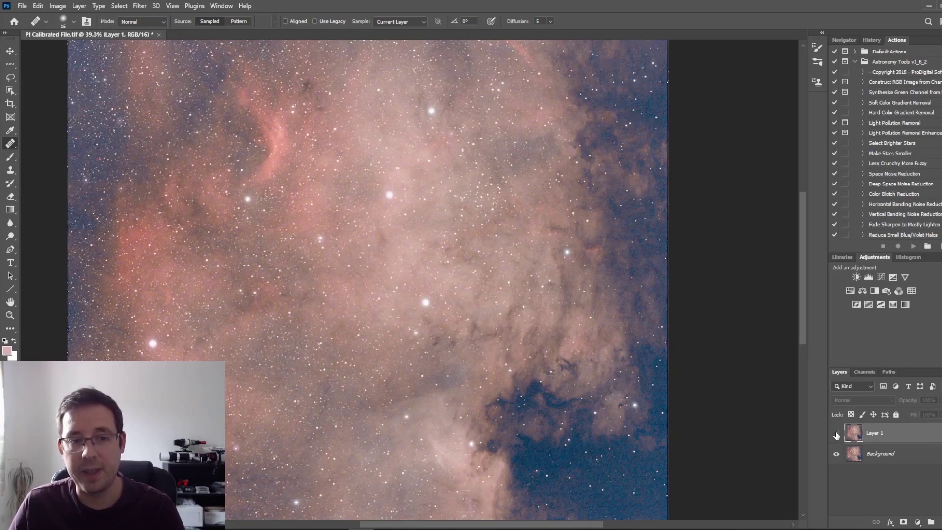
pyautogui.click(836, 434)
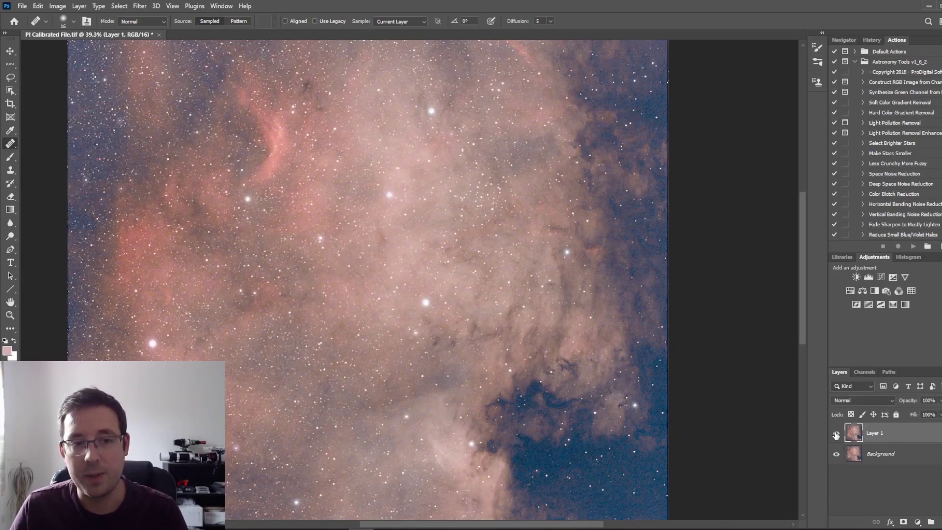
pyautogui.click(835, 434)
pyautogui.click(836, 433)
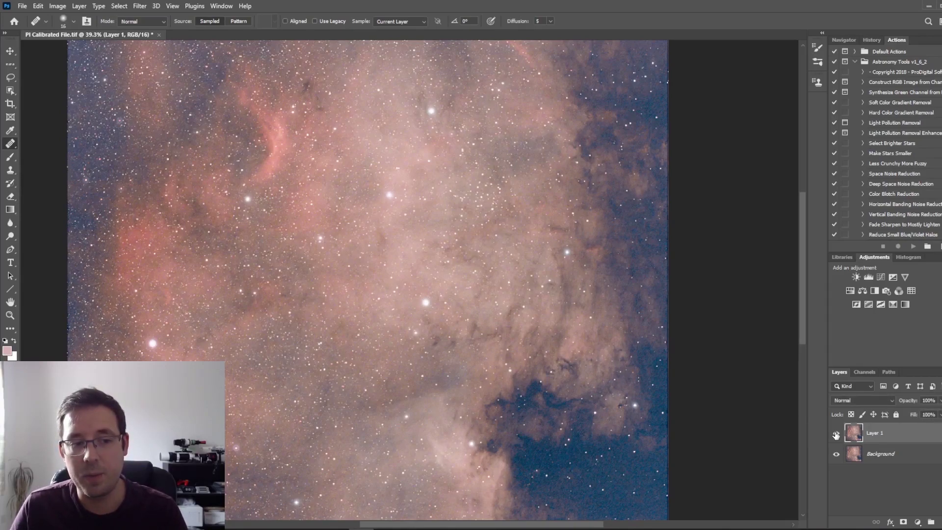
pyautogui.click(835, 433)
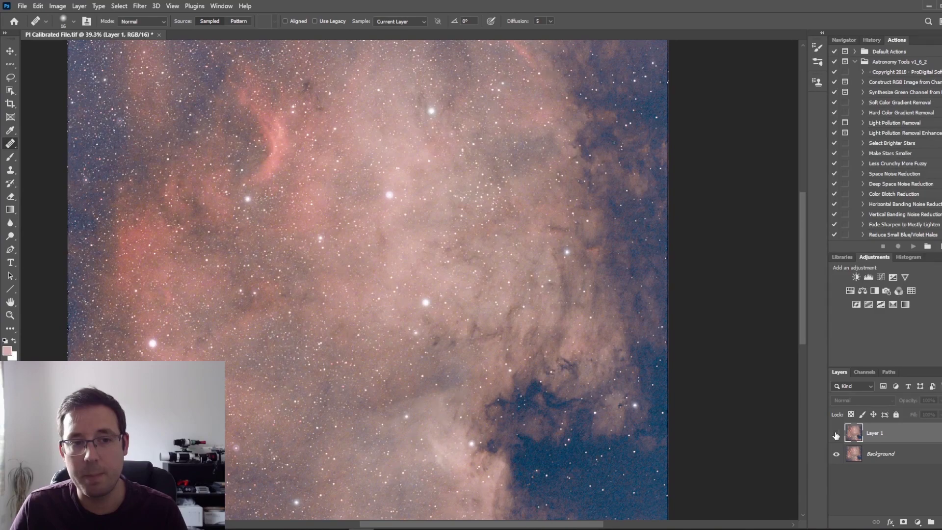
pyautogui.click(836, 434)
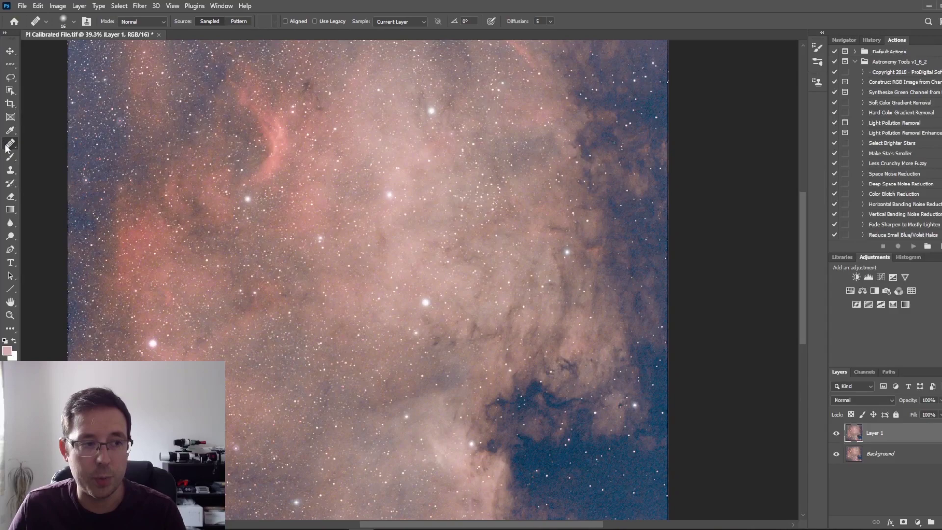
# Select the Clone Stamp tool and zoom in on the bright star, settling at about 98%.
pyautogui.click(10, 171)
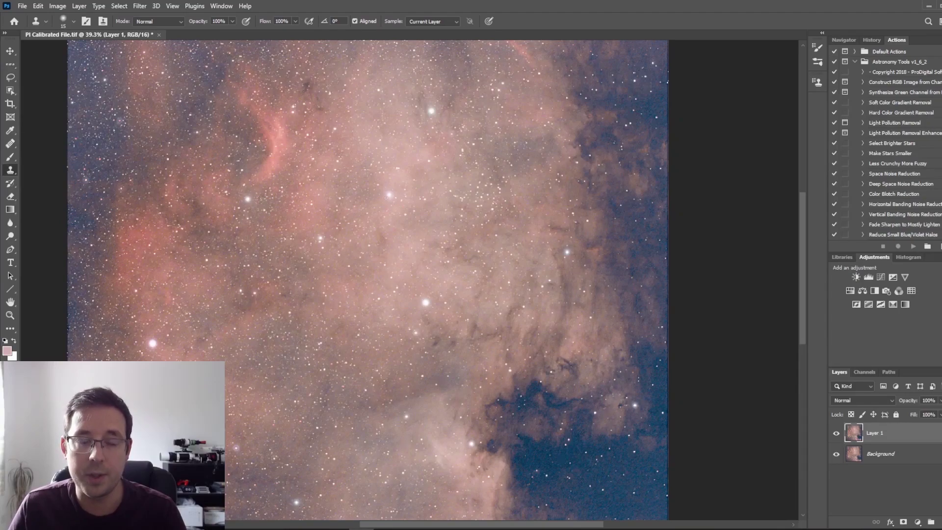
pyautogui.scroll(5, 388, 197)
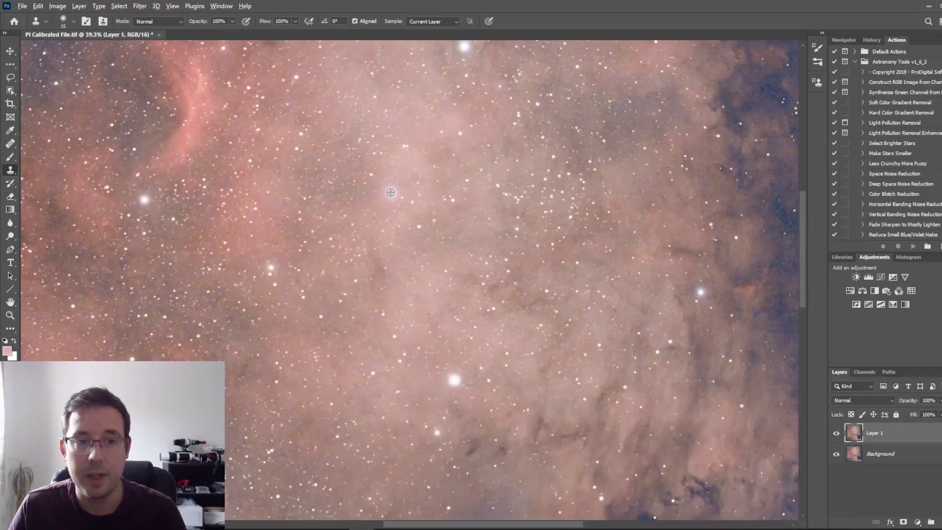
pyautogui.scroll(5, 388, 192)
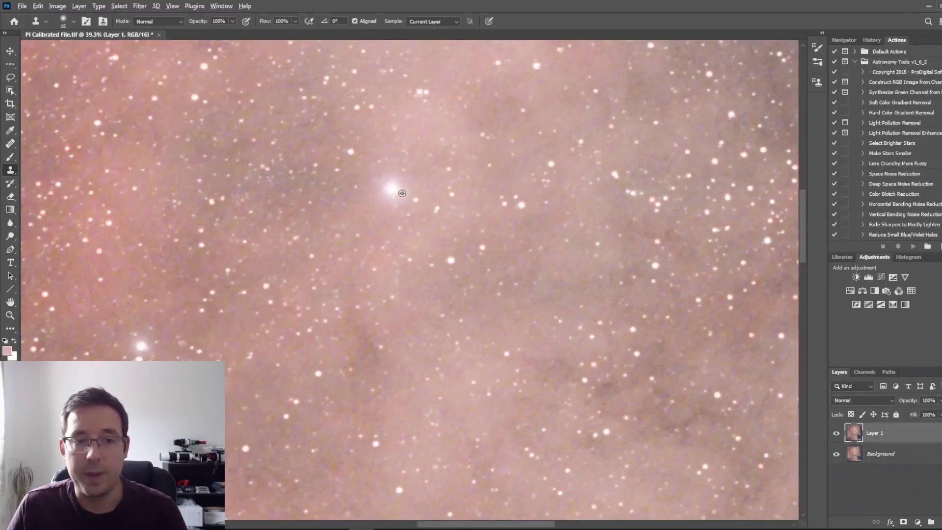
pyautogui.scroll(3, 376, 197)
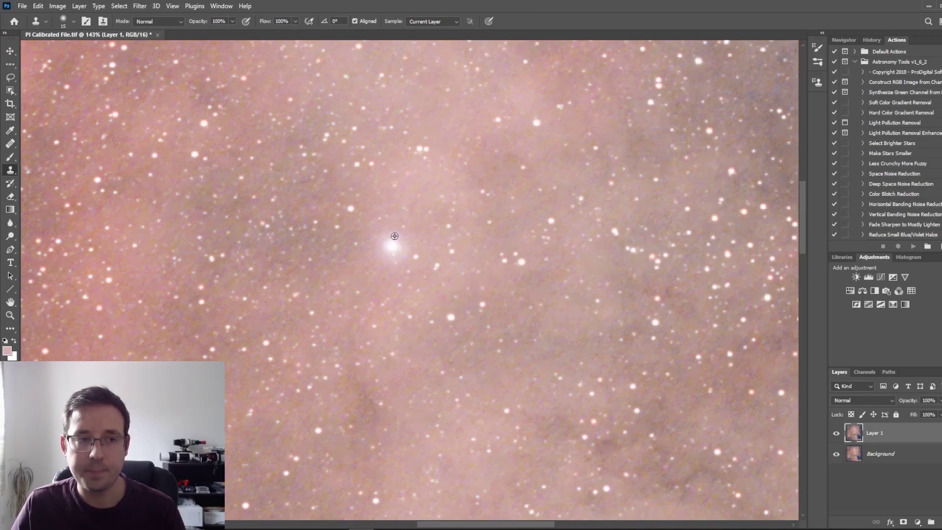
pyautogui.scroll(-3, 394, 239)
pyautogui.scroll(-2, 394, 239)
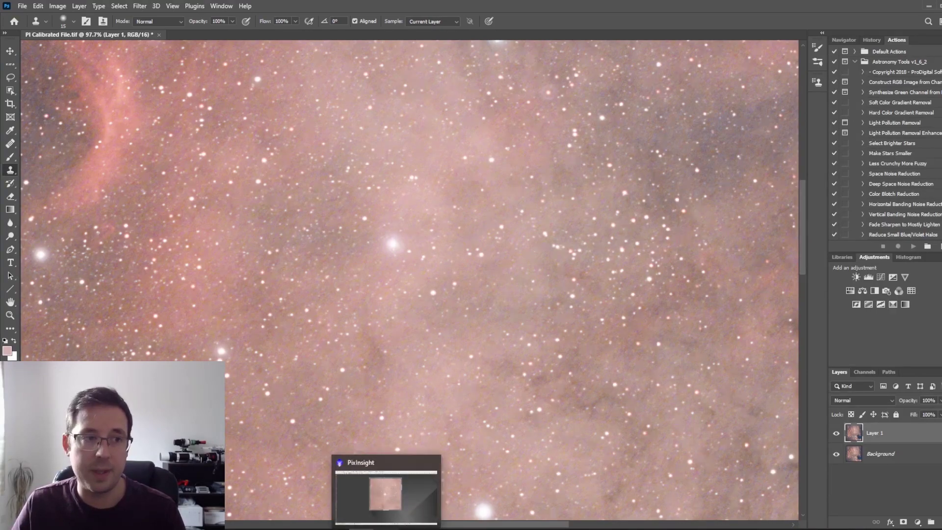
# Switch to PixInsight showing the same nebula image and open the Process menu.
pyautogui.click(386, 456)
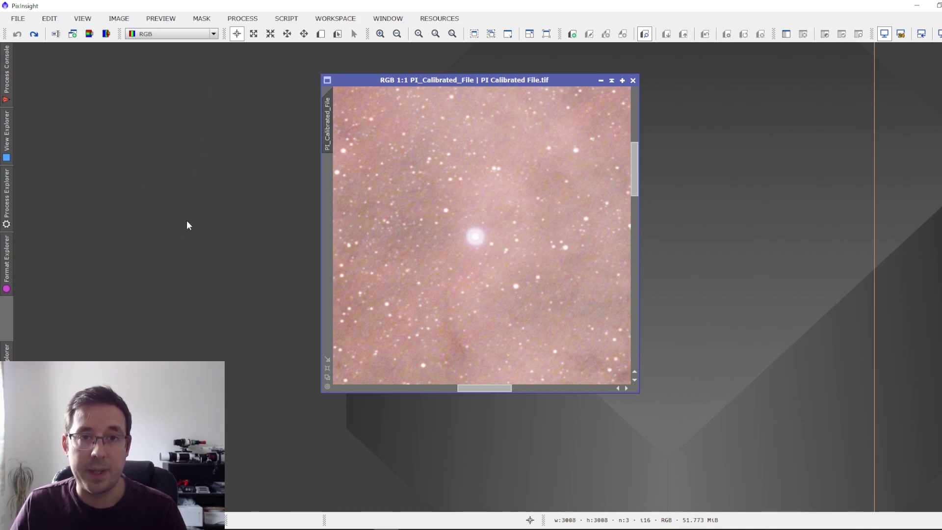
pyautogui.click(242, 18)
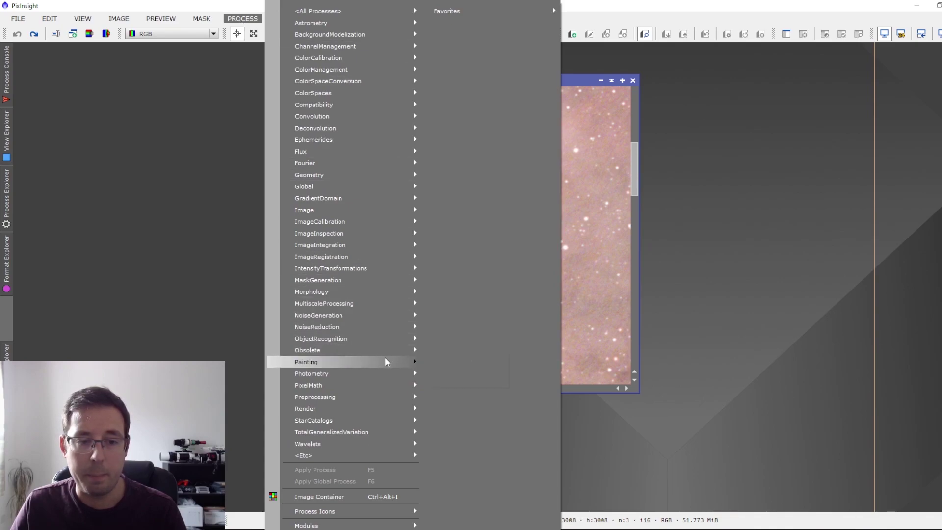
# Open CloneStamp from Painting, move its panel beside the image, and target the nebula image.
pyautogui.moveTo(387, 362)
pyautogui.click(457, 376)
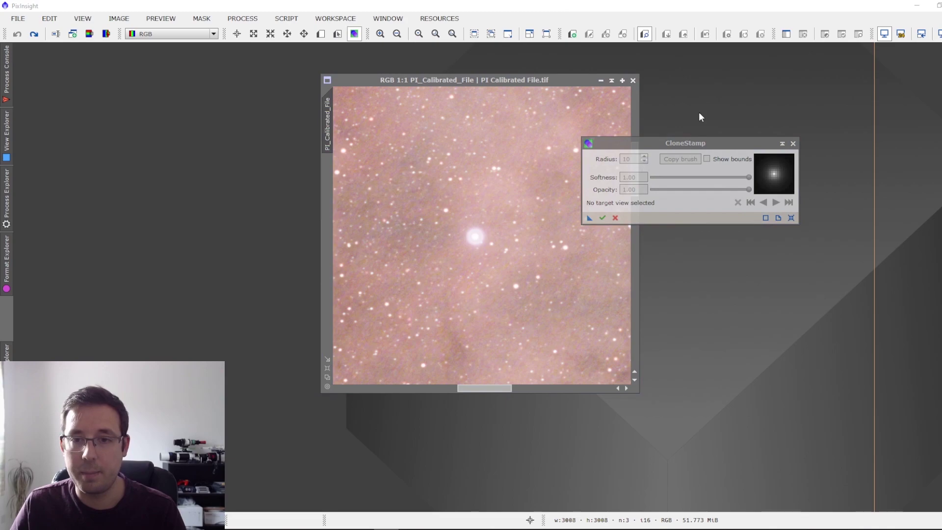
pyautogui.moveTo(680, 146); pyautogui.dragTo(743, 146)
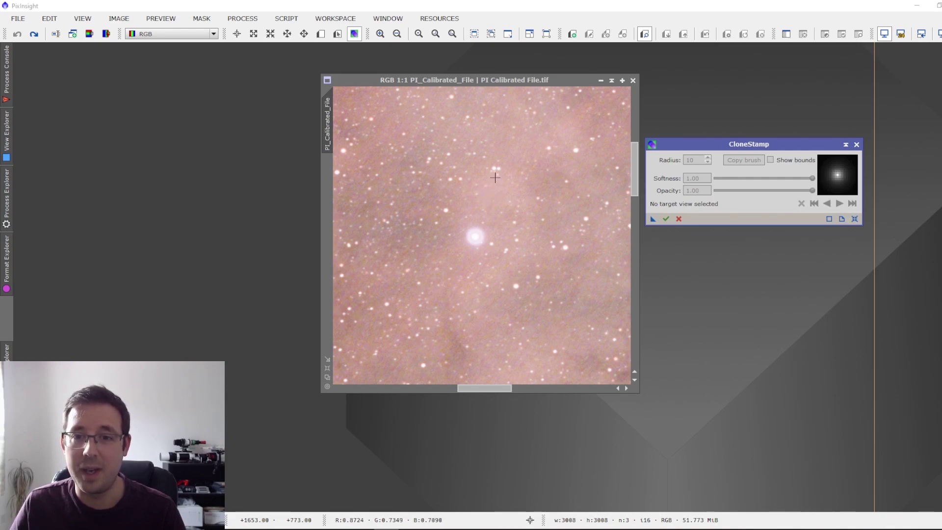
pyautogui.click(492, 219)
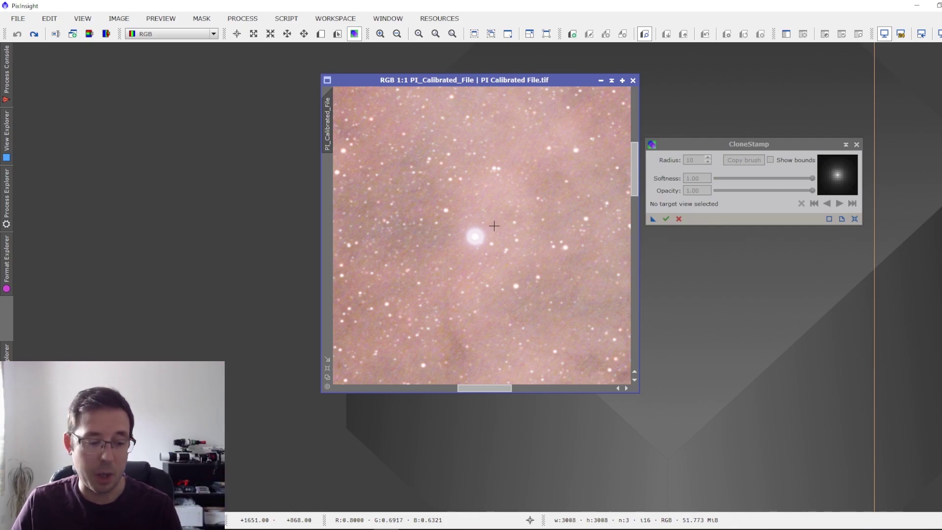
pyautogui.click(493, 228)
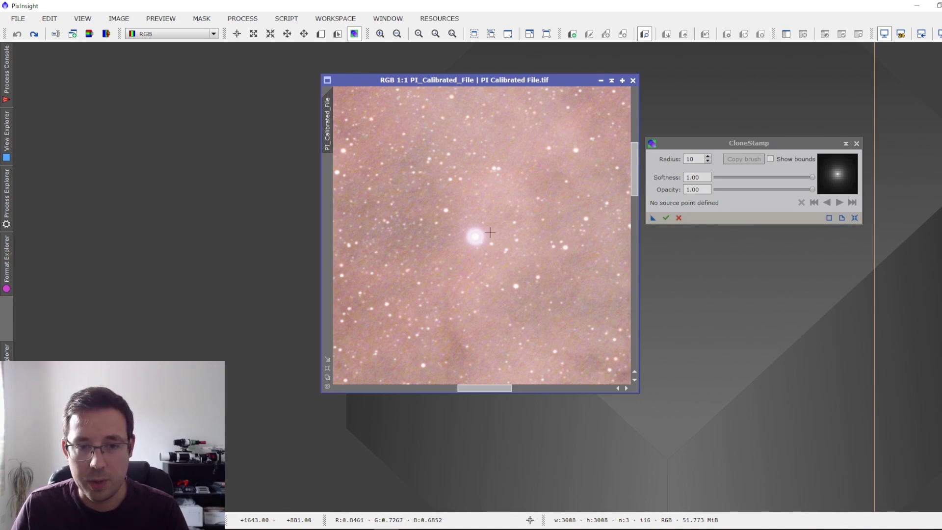
# Set clone sources beside the star and stamp clean sky over its halo.
pyautogui.keyDown('ctrl'); pyautogui.click(490, 232); pyautogui.keyUp('ctrl')
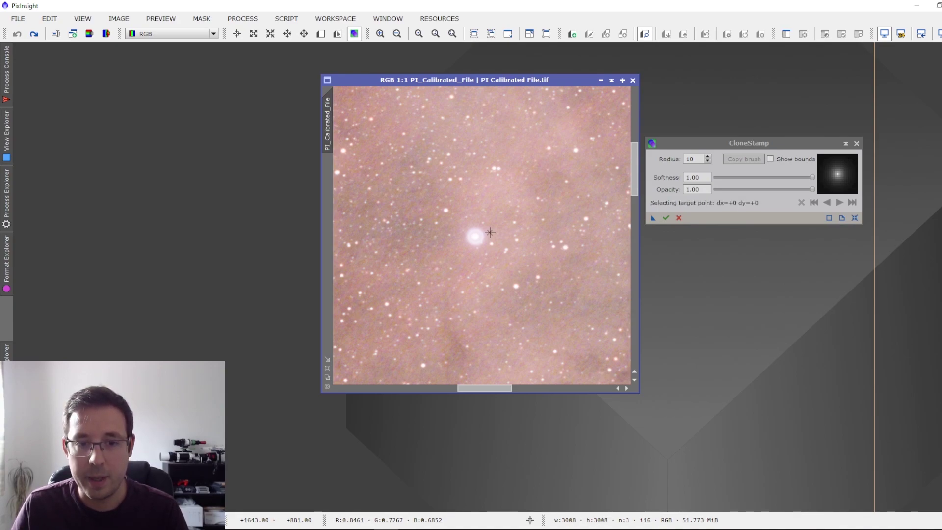
pyautogui.click(485, 237)
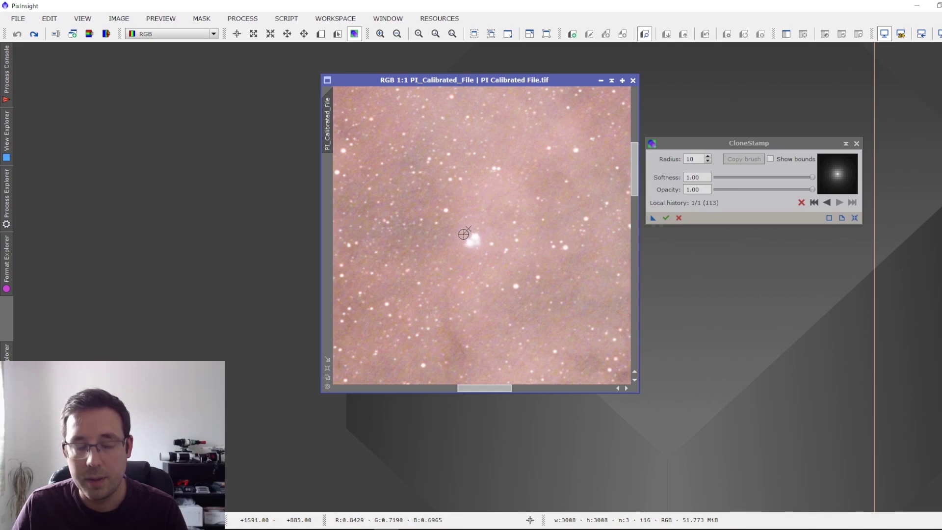
pyautogui.press('ctrl')
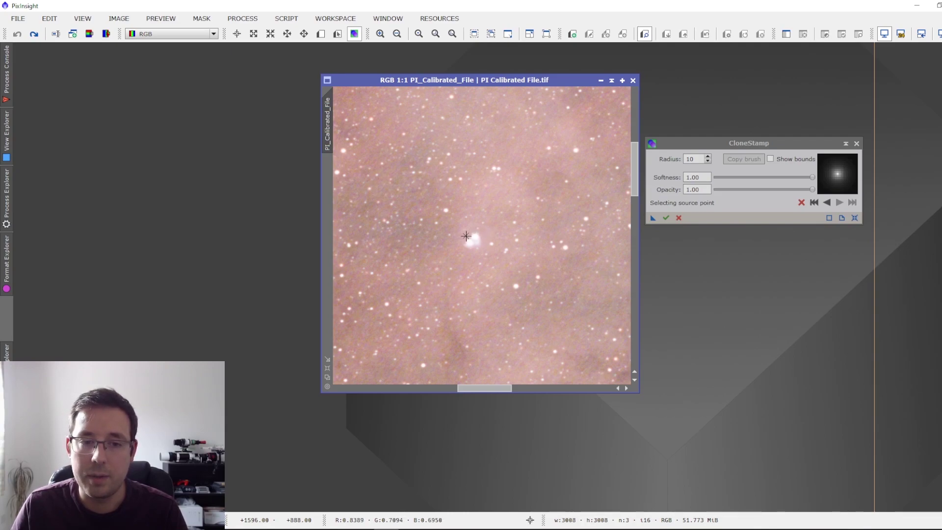
pyautogui.keyDown('ctrl'); pyautogui.click(466, 236); pyautogui.keyUp('ctrl')
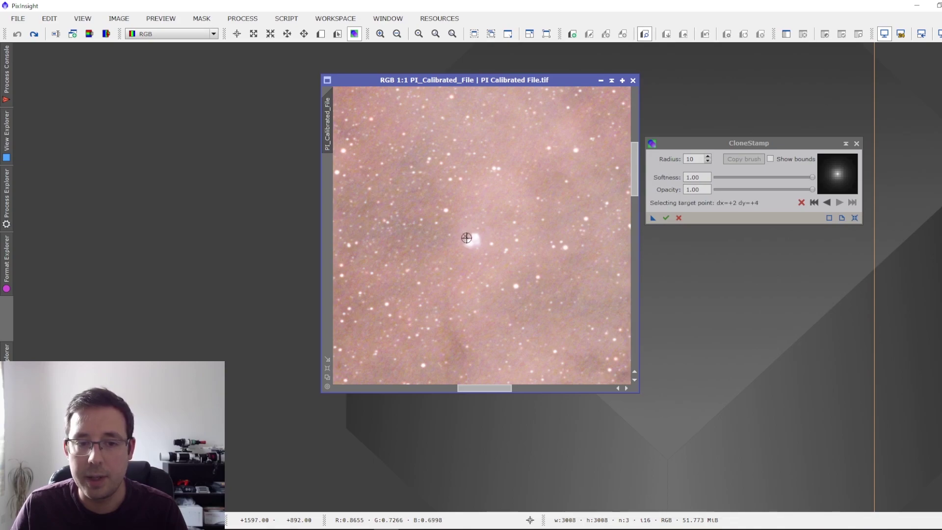
pyautogui.click(467, 241)
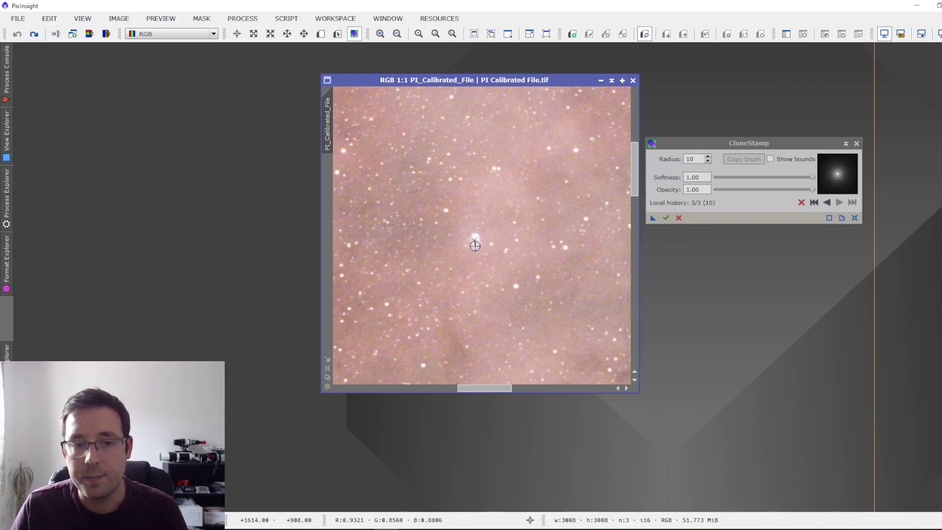
pyautogui.press('ctrl')
pyautogui.keyDown('ctrl'); pyautogui.click(483, 245); pyautogui.keyUp('ctrl')
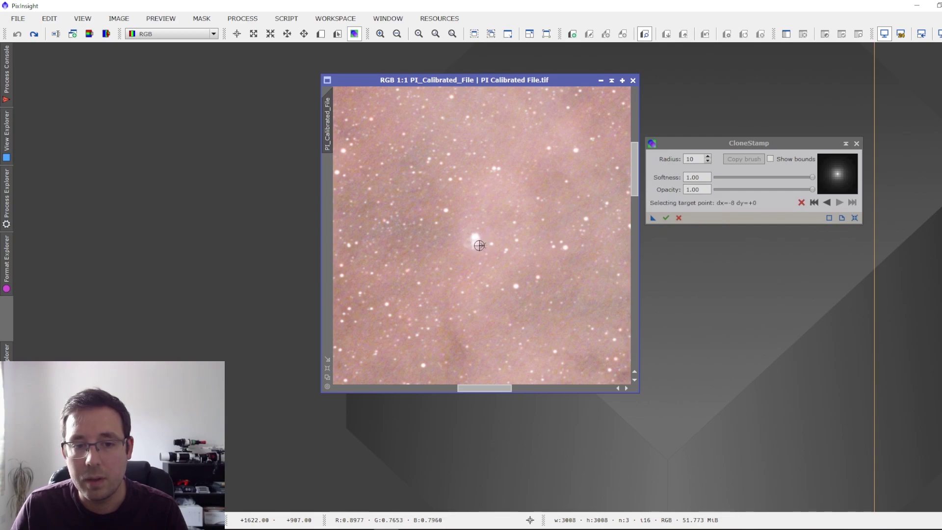
pyautogui.click(478, 245)
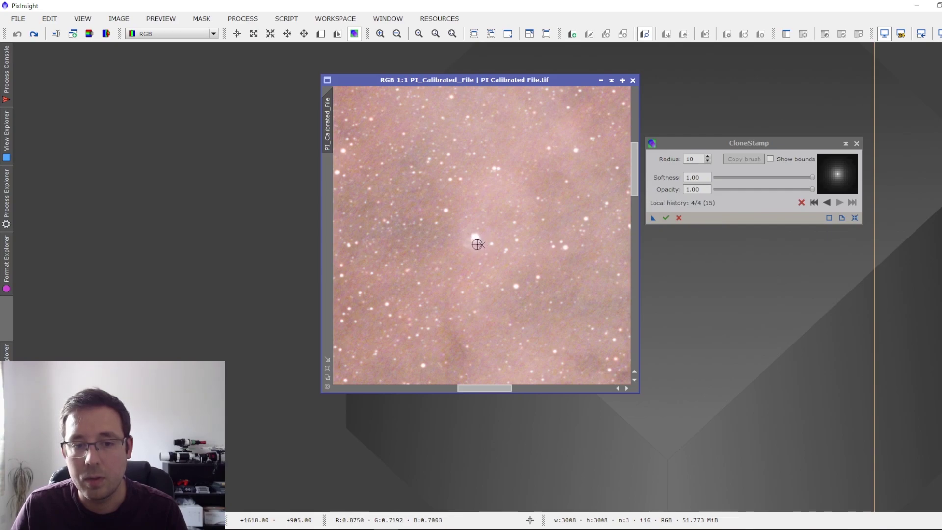
# Paint strokes across the star's remaining glow and smooth the patch to its left.
pyautogui.moveTo(470, 243); pyautogui.dragTo(479, 245)
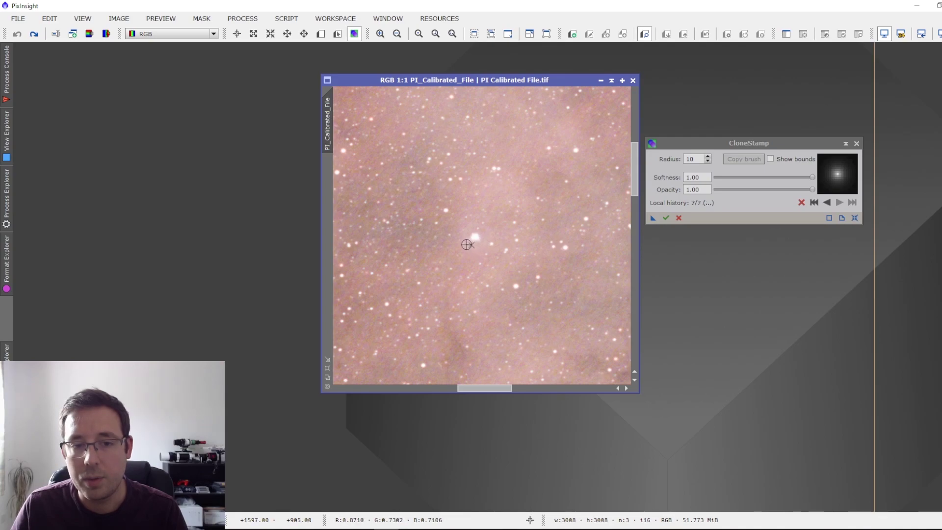
pyautogui.moveTo(467, 244)
pyautogui.mouseDown()
pyautogui.moveTo(474, 225)
pyautogui.moveTo(467, 239)
pyautogui.moveTo(482, 243)
pyautogui.mouseUp()
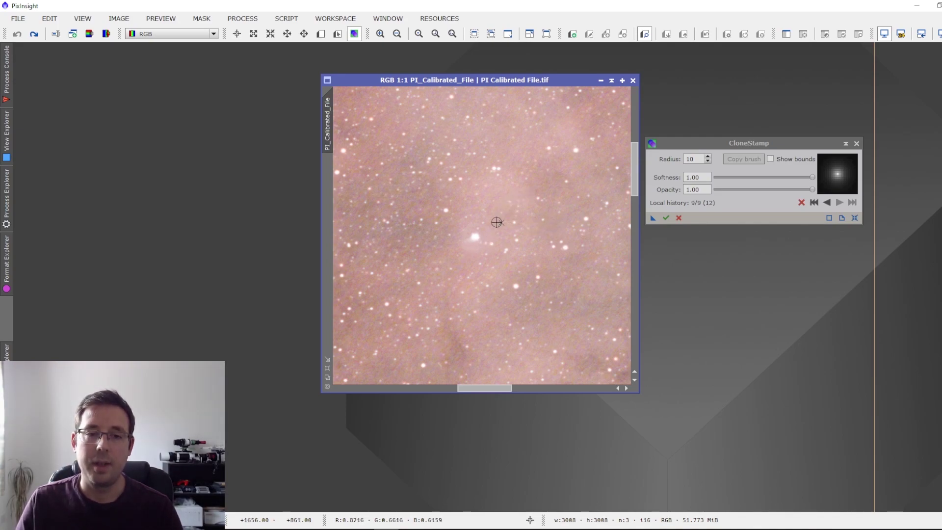
pyautogui.moveTo(478, 246)
pyautogui.mouseDown()
pyautogui.moveTo(464, 229)
pyautogui.moveTo(486, 234)
pyautogui.mouseUp()
pyautogui.press('ctrl')
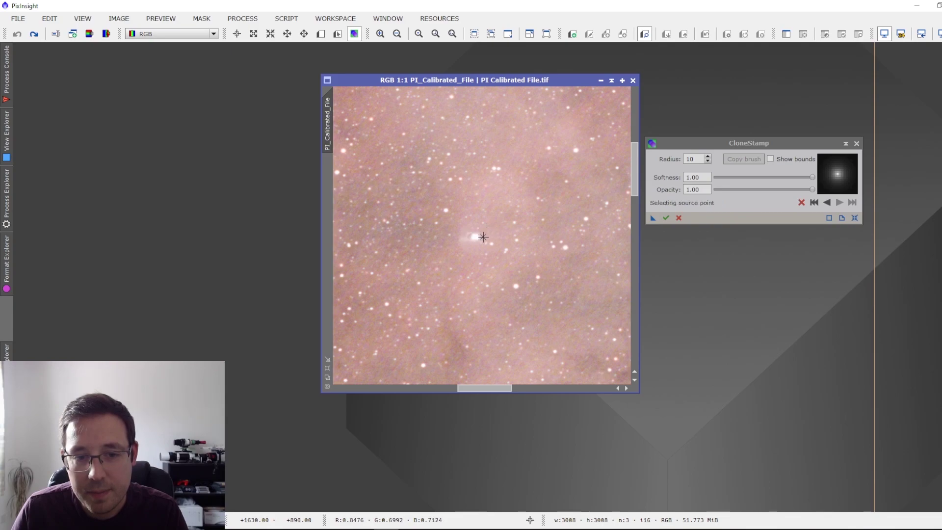
pyautogui.keyDown('ctrl'); pyautogui.click(483, 237); pyautogui.keyUp('ctrl')
pyautogui.click(470, 237)
pyautogui.click(464, 237)
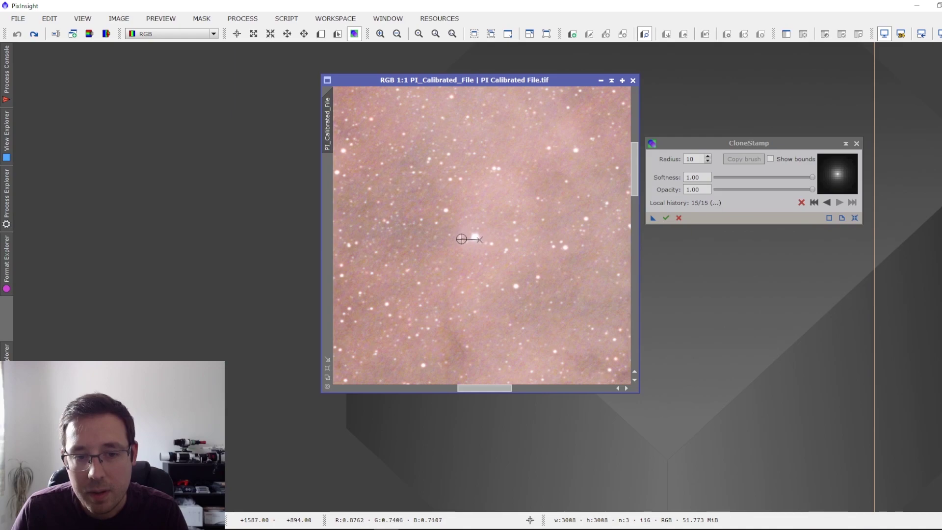
pyautogui.press('ctrl')
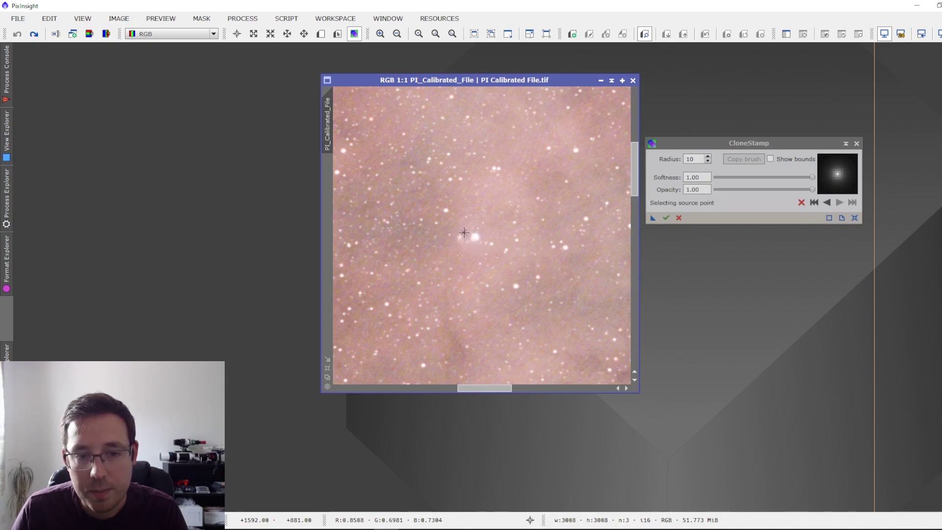
pyautogui.keyDown('ctrl'); pyautogui.click(465, 233); pyautogui.keyUp('ctrl')
pyautogui.click(458, 233)
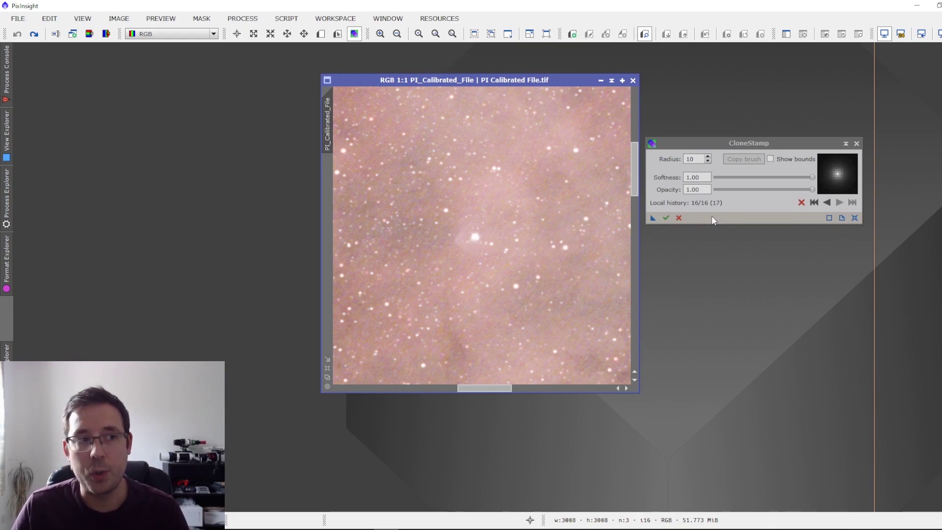
pyautogui.click(666, 217)
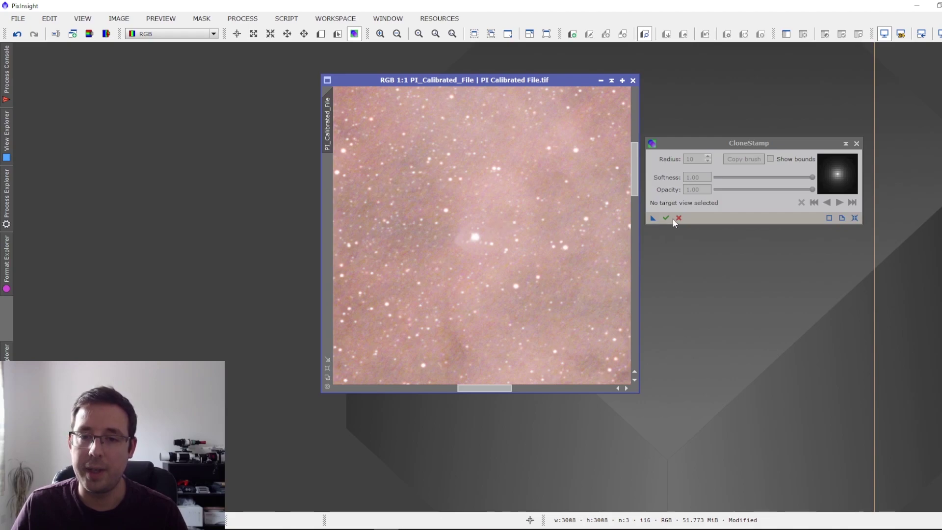
pyautogui.click(17, 34)
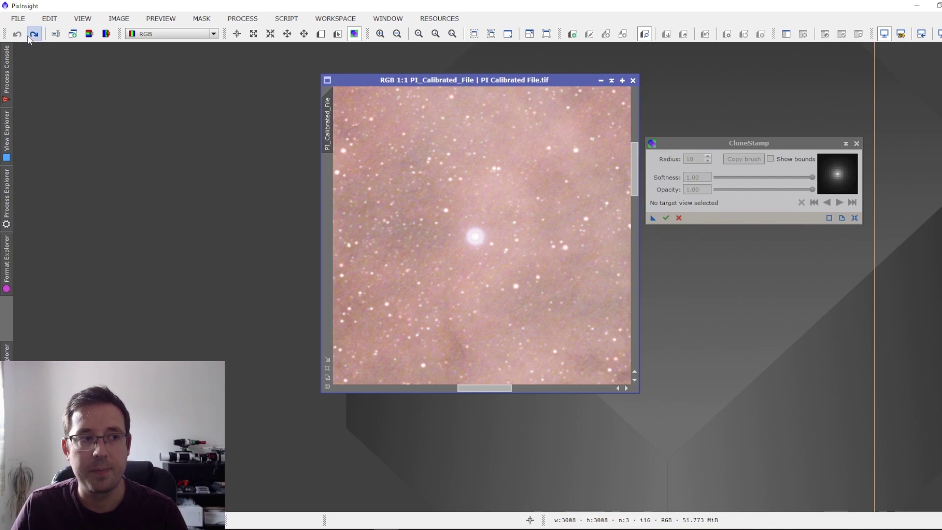
pyautogui.click(33, 35)
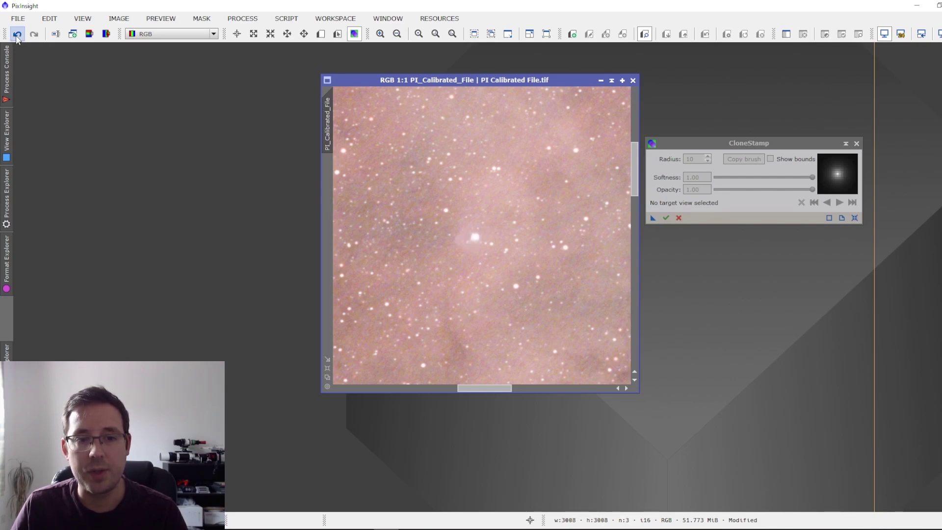
pyautogui.click(16, 35)
pyautogui.click(33, 35)
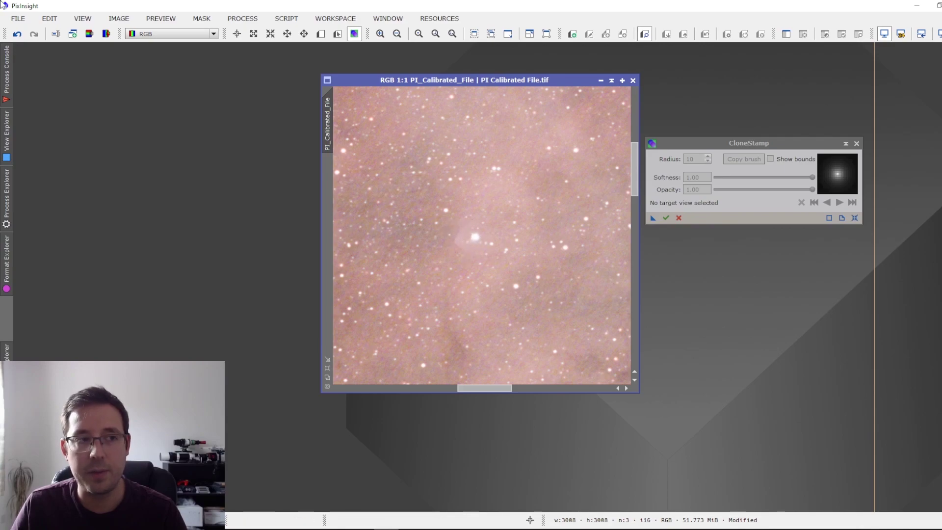
pyautogui.click(23, 35)
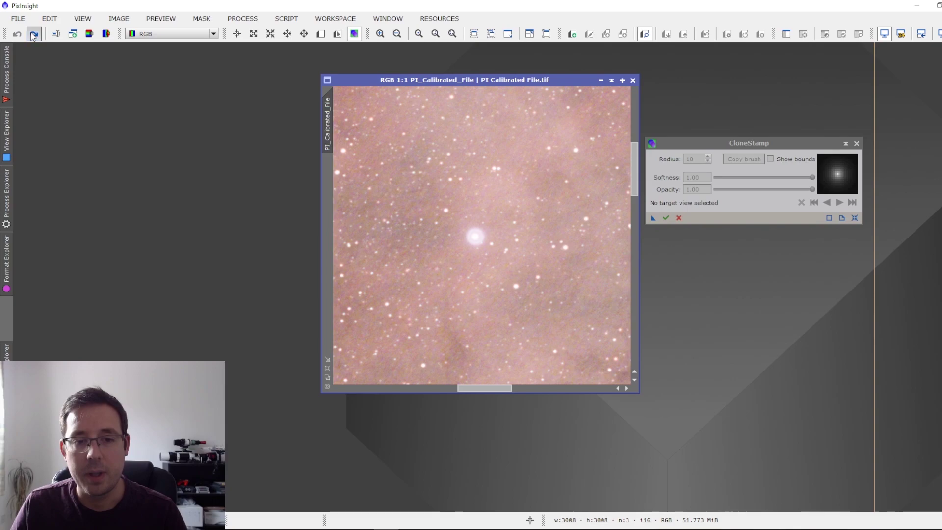
pyautogui.click(34, 34)
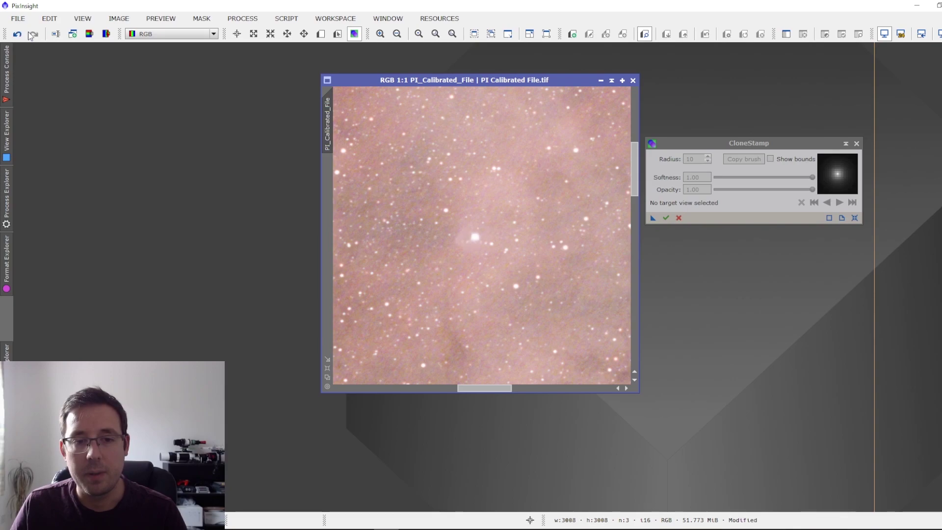
# Target the nebula image, set clone opacity to 0.50, and stamp over the glow beside the star.
pyautogui.click(458, 249)
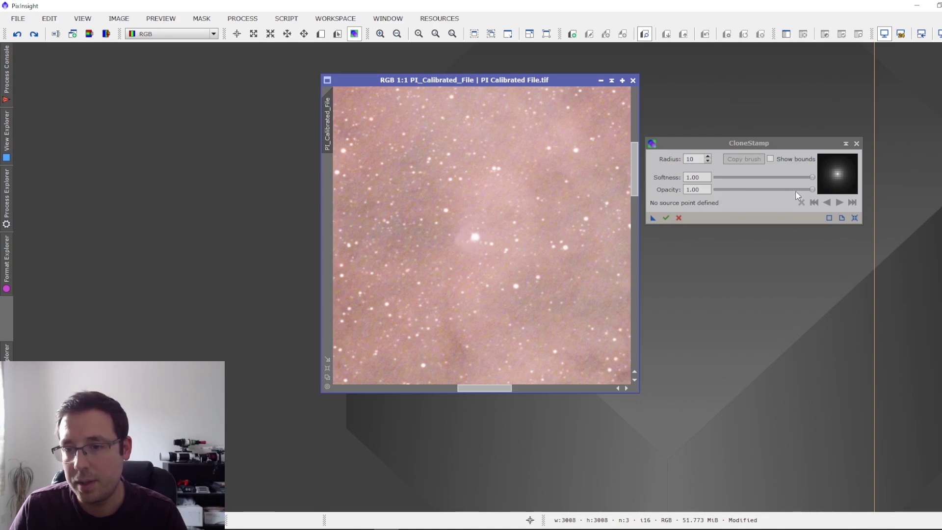
pyautogui.moveTo(810, 191); pyautogui.dragTo(764, 190)
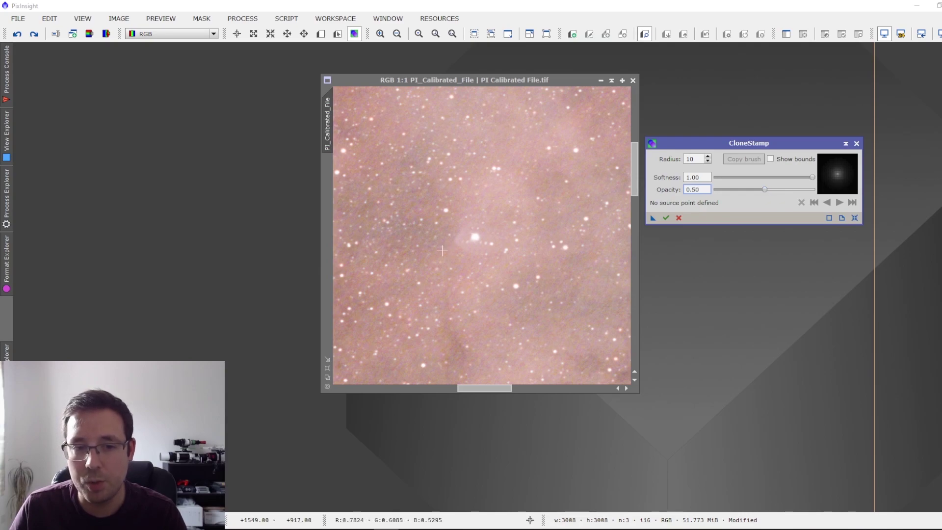
pyautogui.keyDown('ctrl'); pyautogui.click(458, 238); pyautogui.keyUp('ctrl')
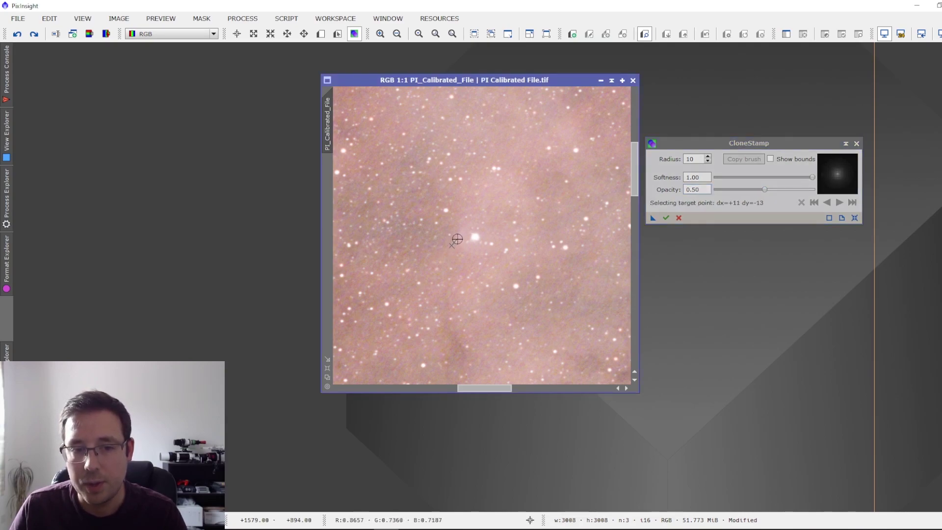
pyautogui.click(459, 240)
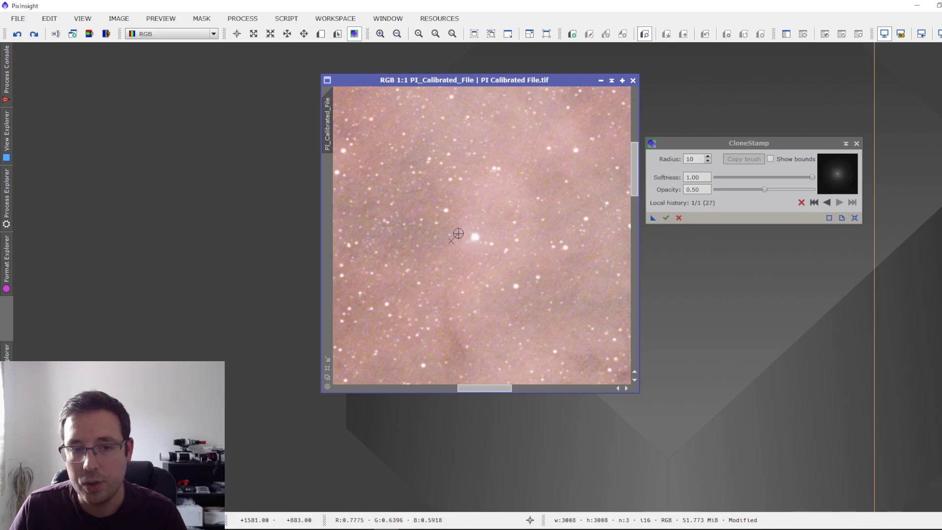
pyautogui.press('ctrl')
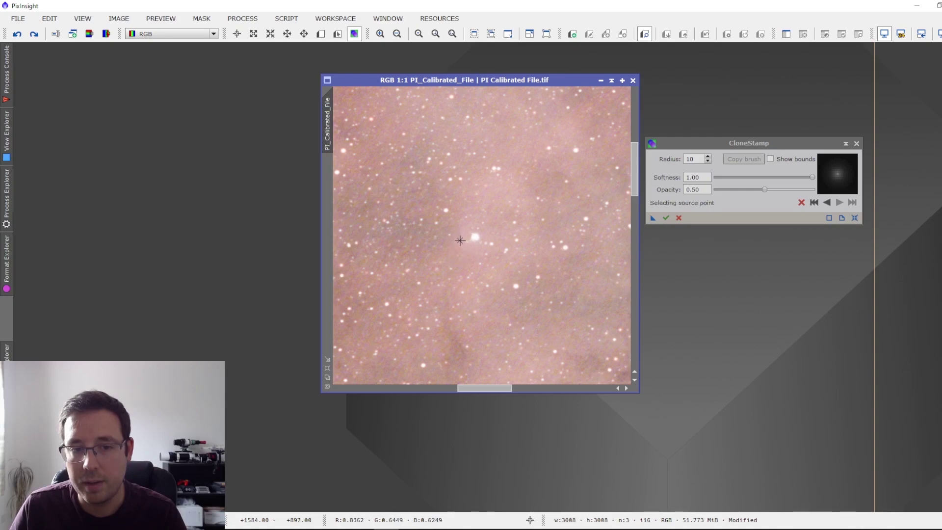
pyautogui.keyDown('ctrl'); pyautogui.click(460, 240); pyautogui.keyUp('ctrl')
pyautogui.click(463, 246)
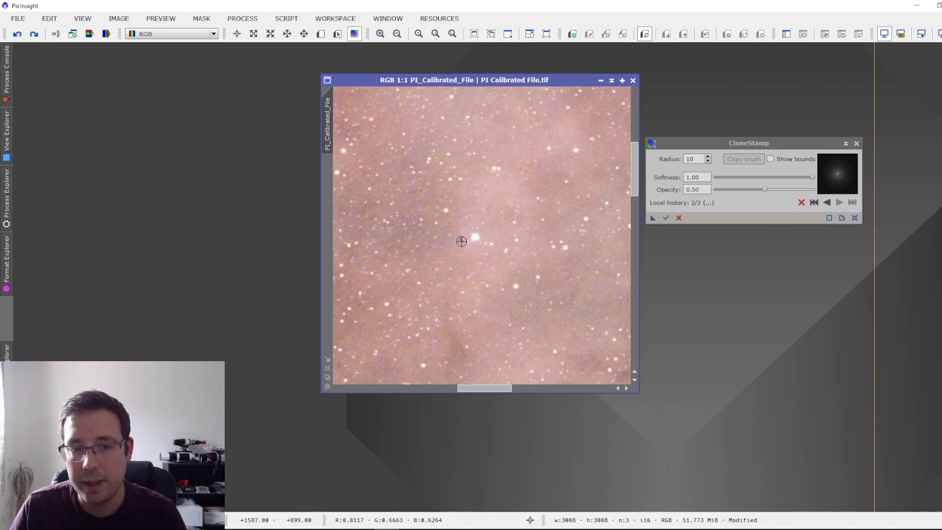
# Clone over the remaining glow from sources around the star, undoing the last dab.
pyautogui.press('ctrl')
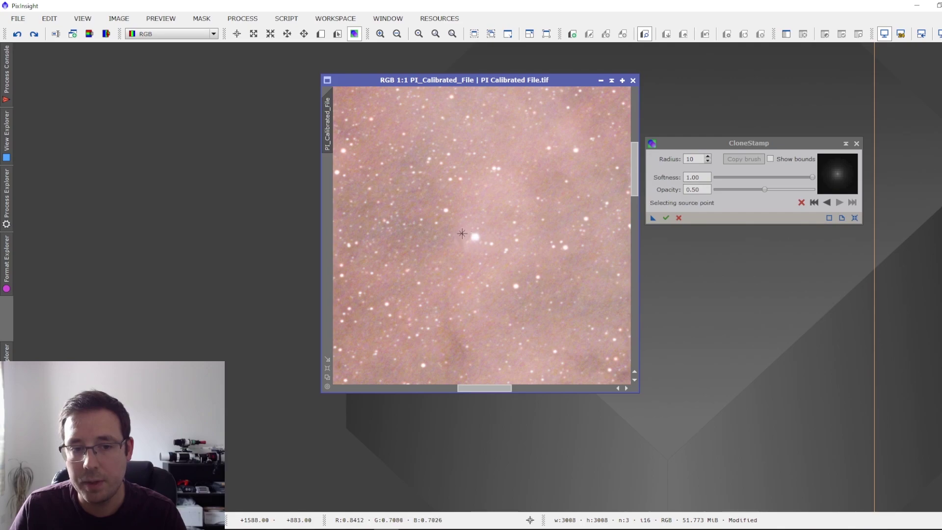
pyautogui.keyDown('ctrl'); pyautogui.click(463, 233); pyautogui.keyUp('ctrl')
pyautogui.click(467, 227)
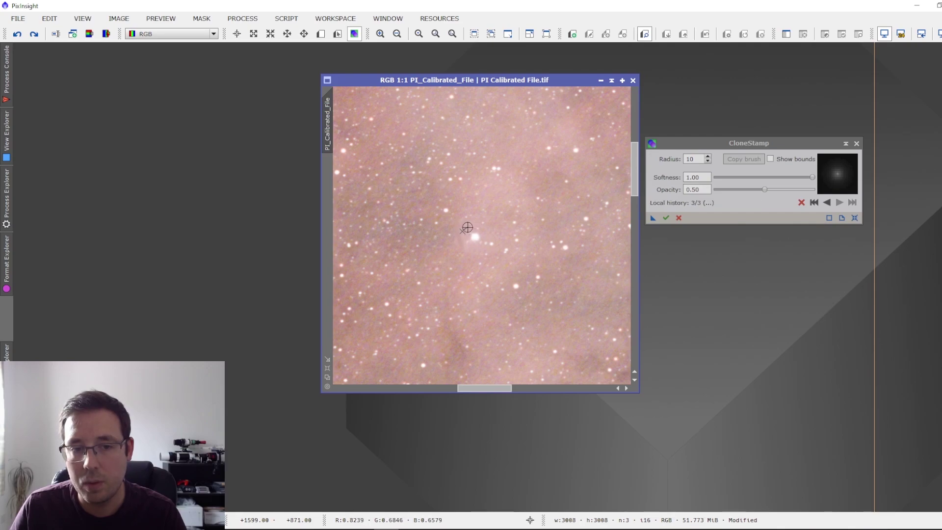
pyautogui.keyDown('ctrl'); pyautogui.click(478, 247); pyautogui.keyUp('ctrl')
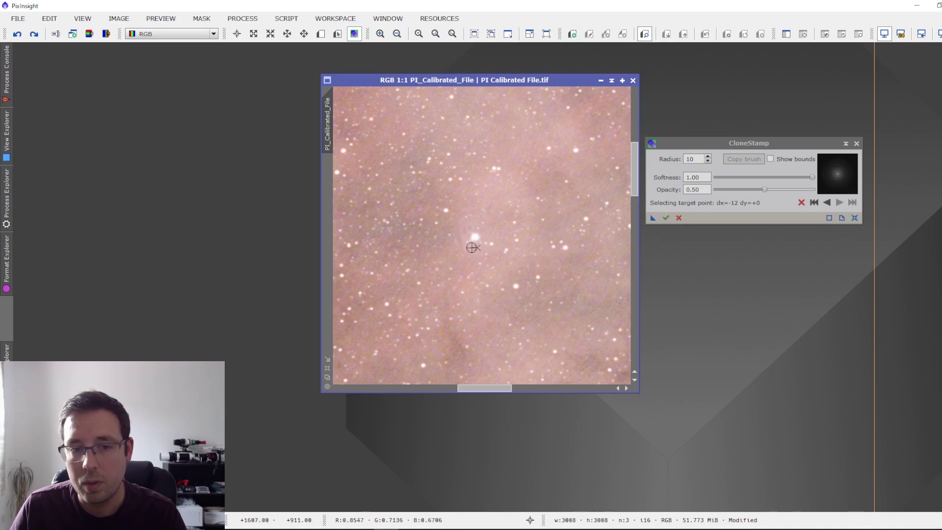
pyautogui.click(472, 247)
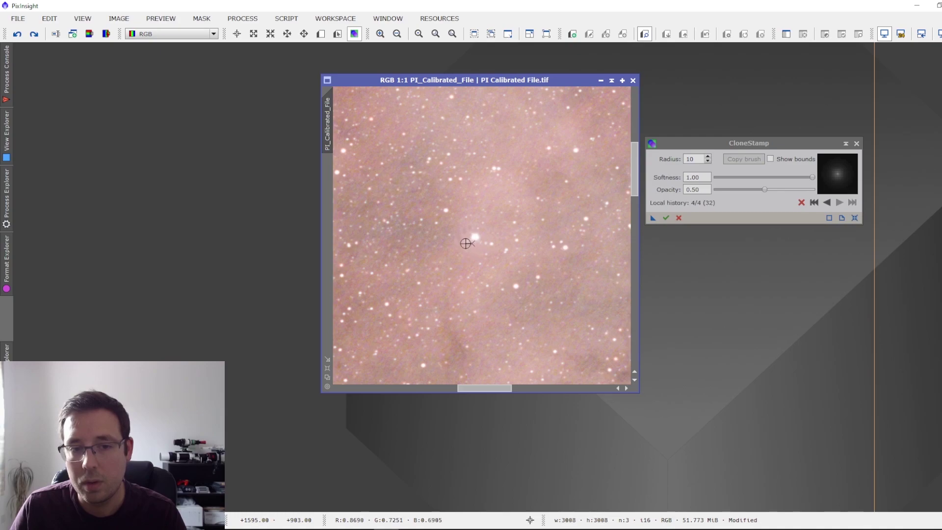
pyautogui.press('ctrl')
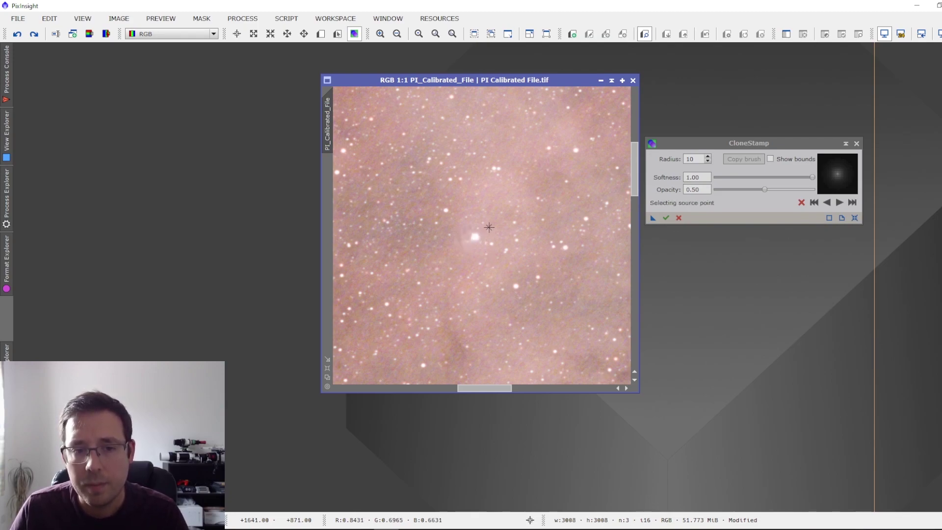
pyautogui.hotkey('ctrl', 'z')
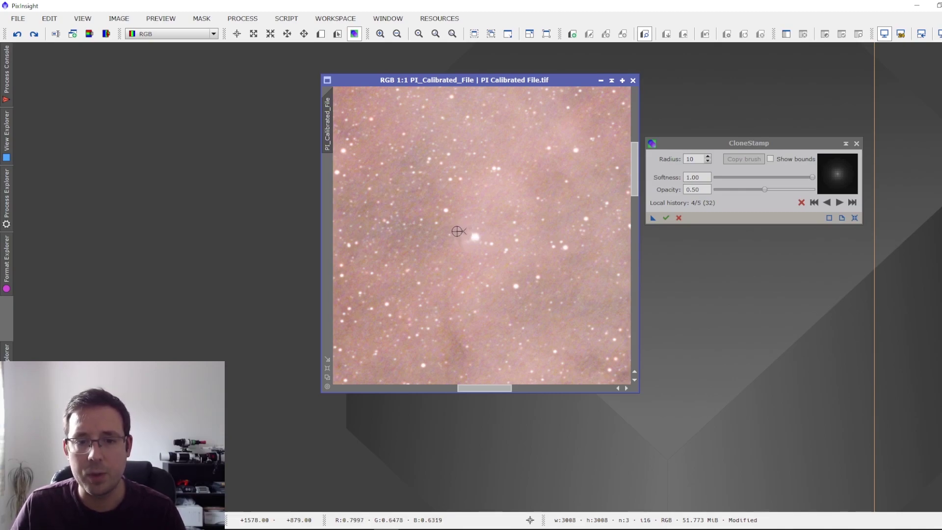
# Sample right of the star and clone away more glow on its left and lower side.
pyautogui.press('ctrl')
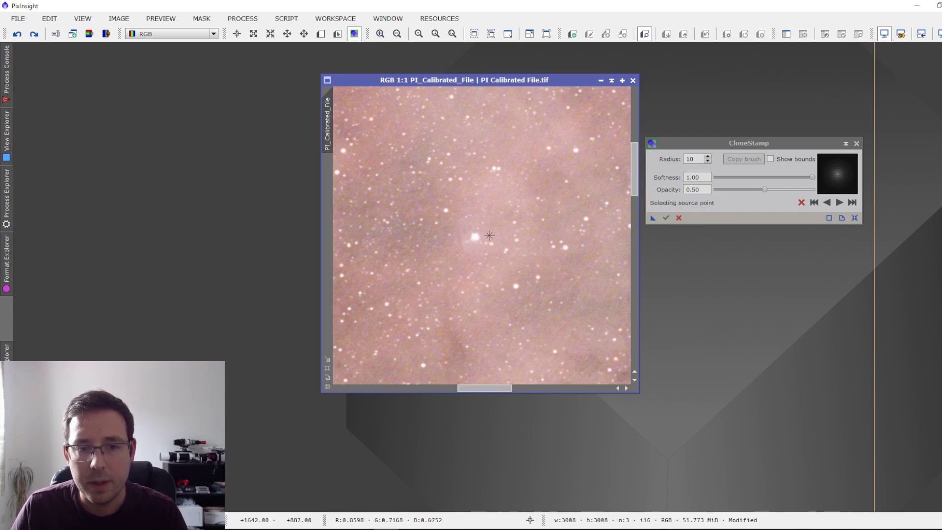
pyautogui.keyDown('ctrl'); pyautogui.click(485, 237); pyautogui.keyUp('ctrl')
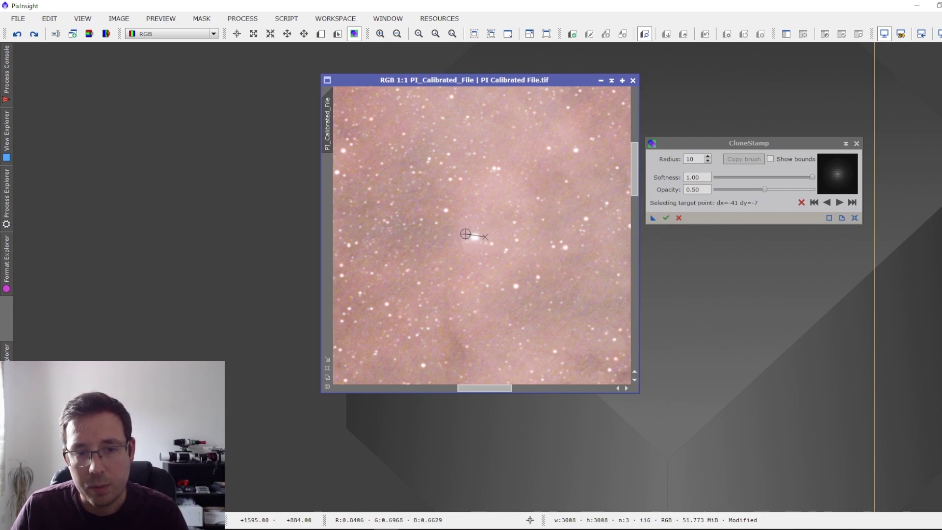
pyautogui.click(461, 233)
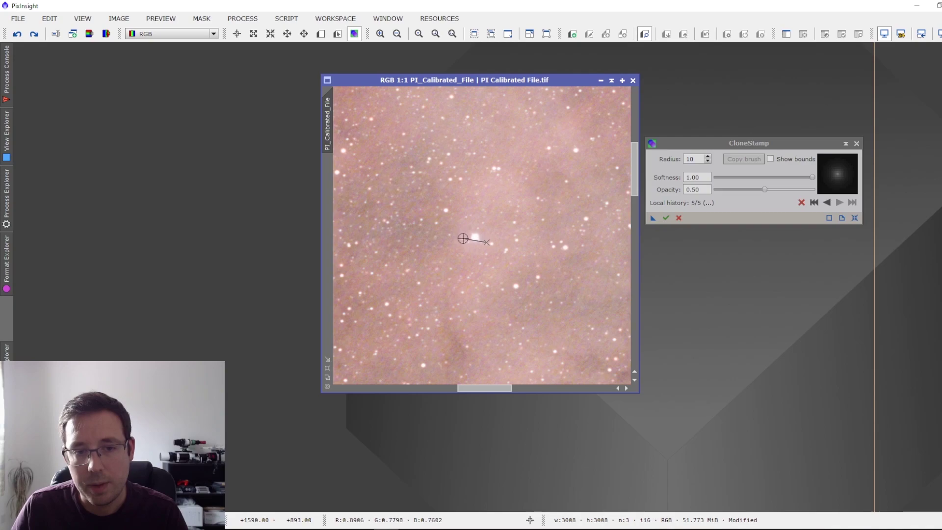
pyautogui.click(460, 246)
pyautogui.click(463, 246)
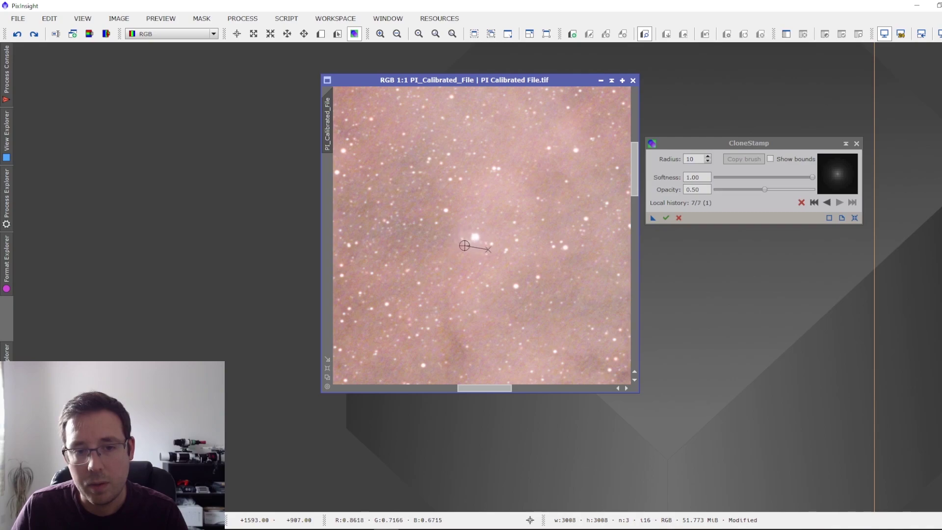
pyautogui.click(468, 246)
pyautogui.click(460, 231)
pyautogui.click(456, 234)
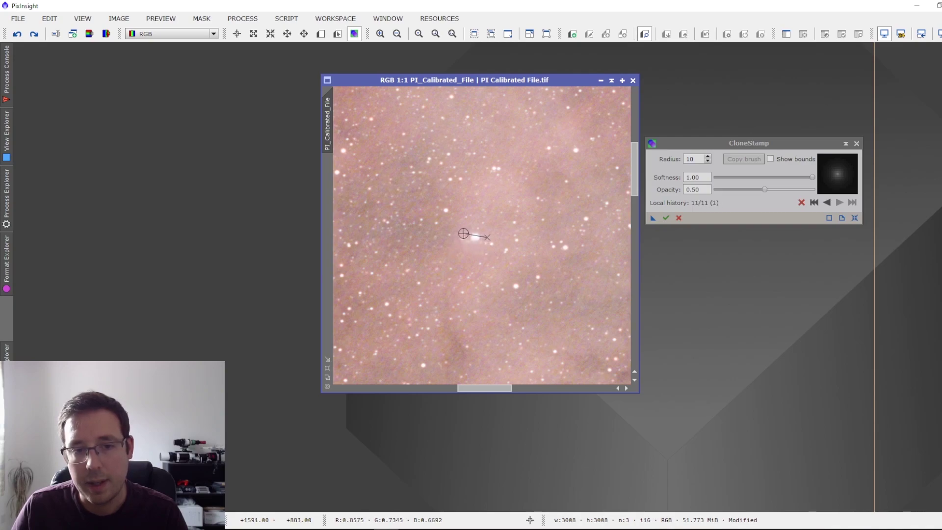
pyautogui.click(665, 217)
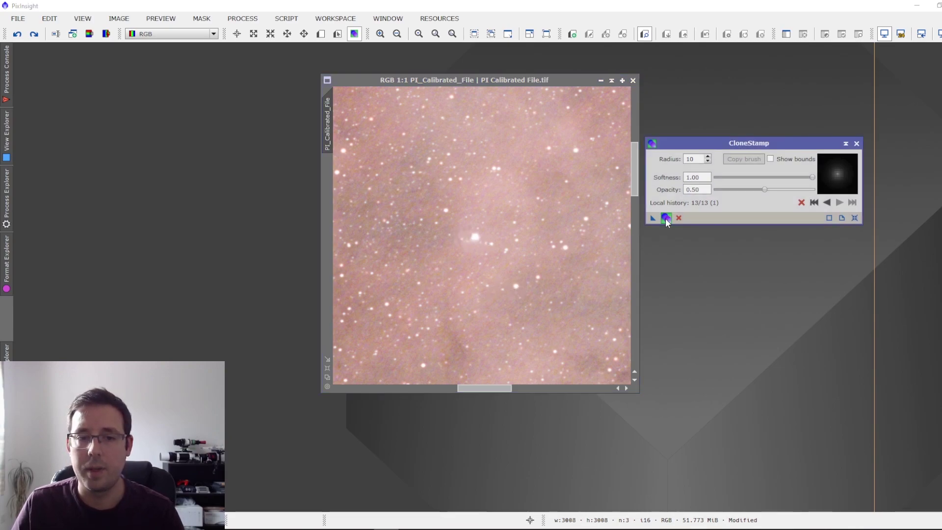
pyautogui.click(14, 37)
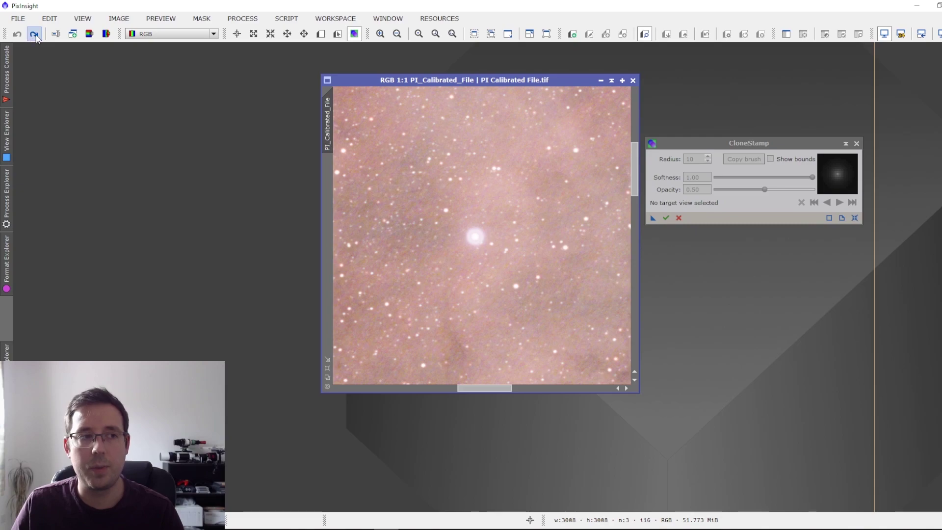
pyautogui.click(34, 36)
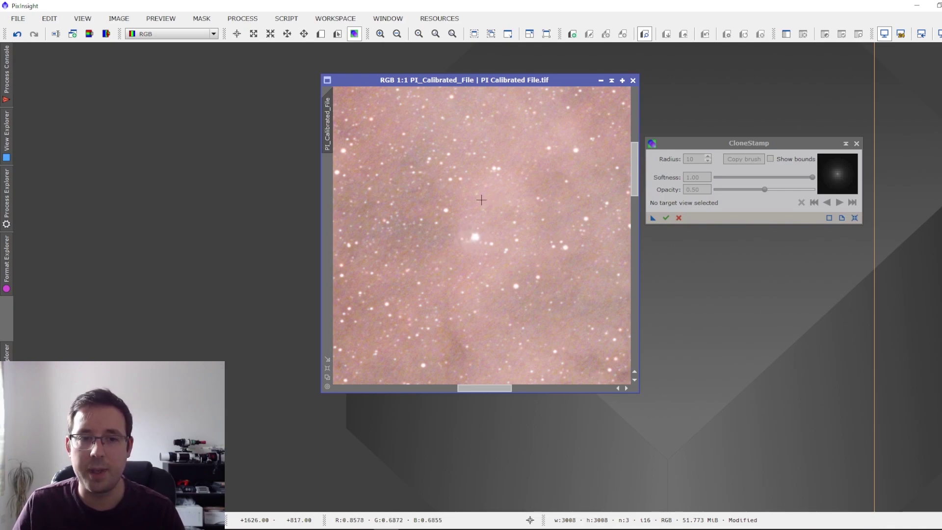
# Zoom out to 1:4 and toggle Undo/Redo to compare the image before and after the star fix.
pyautogui.scroll(-2, 498, 216)
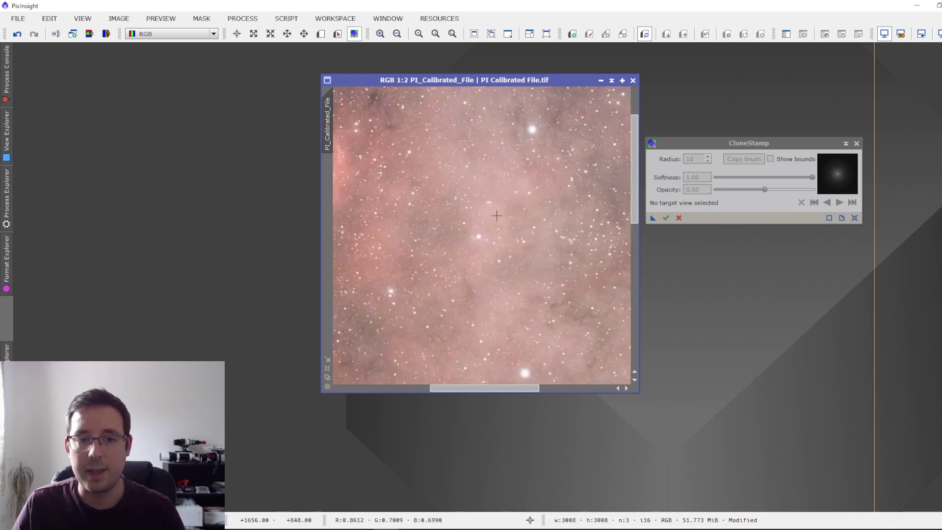
pyautogui.scroll(-1, 496, 216)
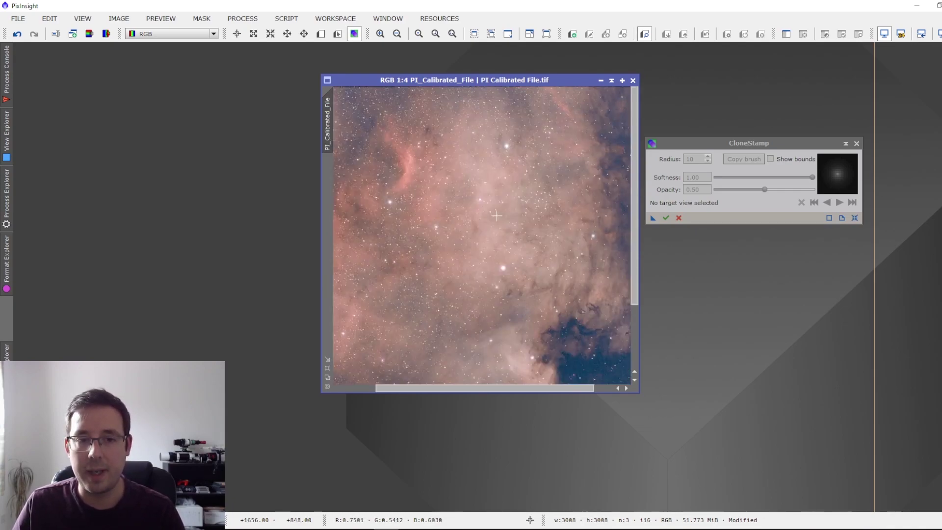
pyautogui.click(18, 36)
pyautogui.click(35, 37)
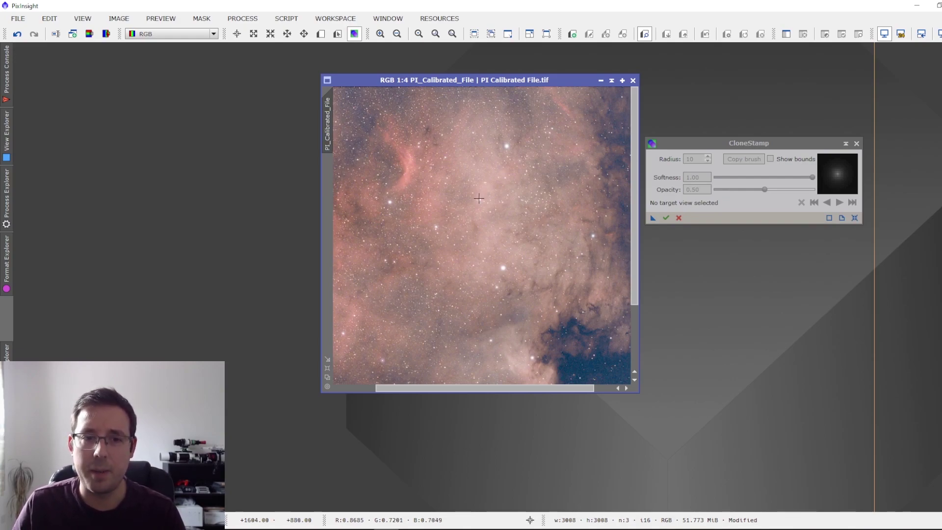
# Zoom back to 1:1 and pan to another starry region of the nebula.
pyautogui.scroll(2, 479, 198)
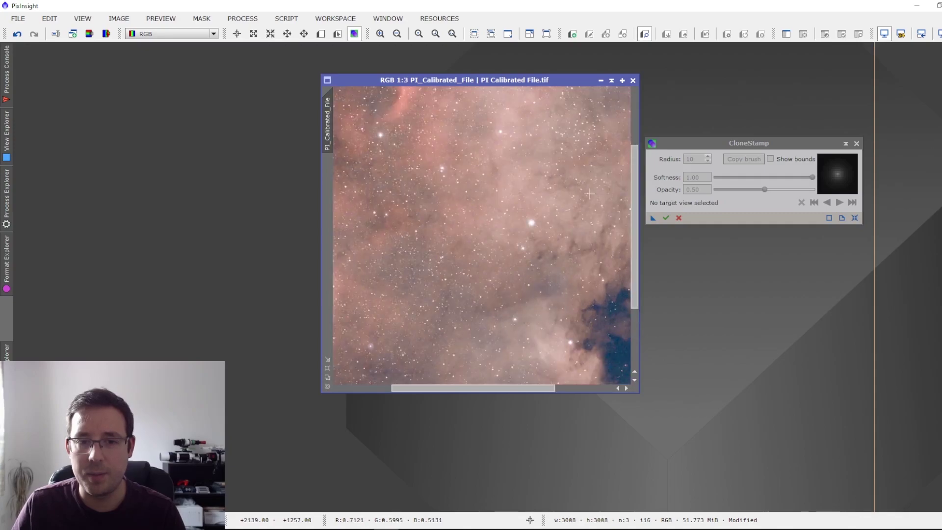
pyautogui.scroll(1, 501, 146)
pyautogui.moveTo(635, 227); pyautogui.dragTo(632, 173)
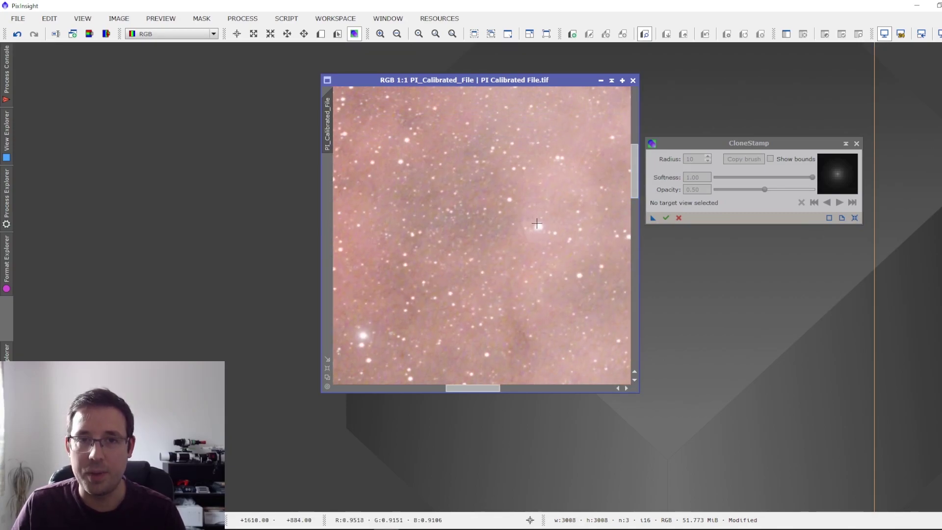